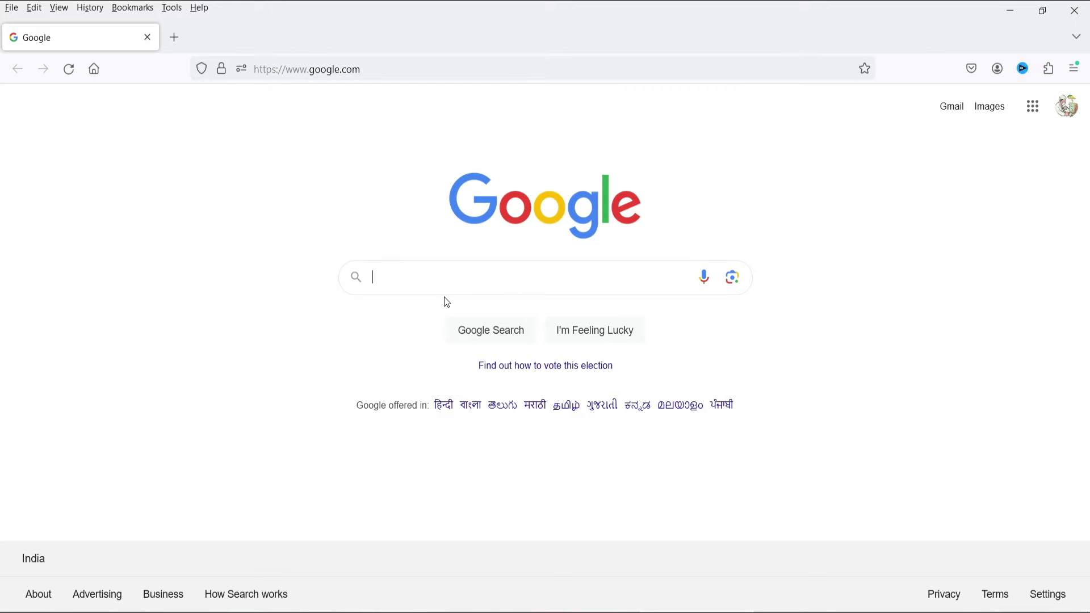
Run a Google search for 'laptop'.
text(laptop)
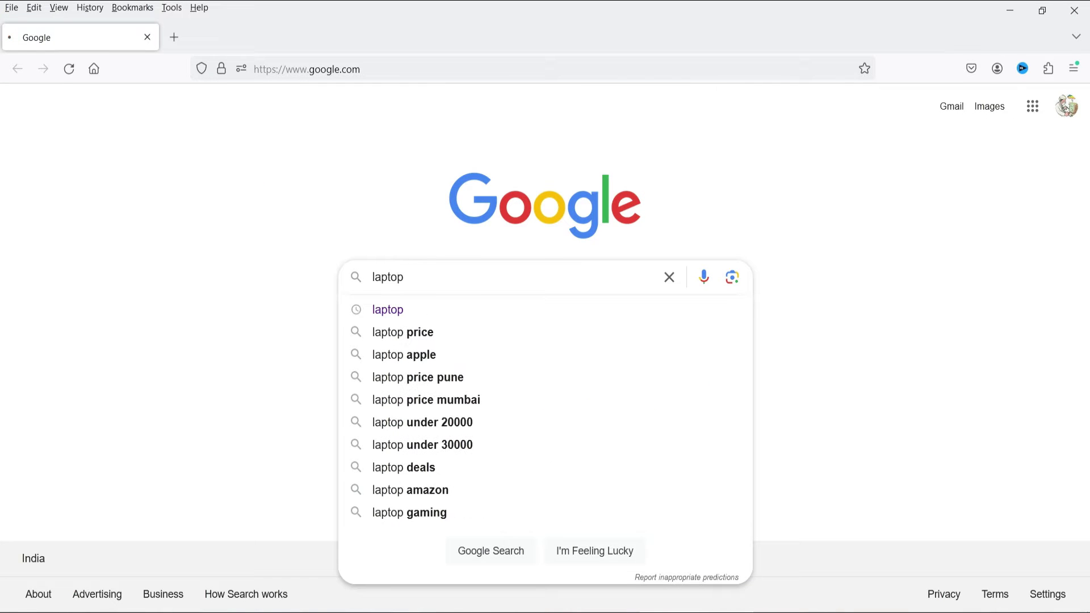
key(Return)
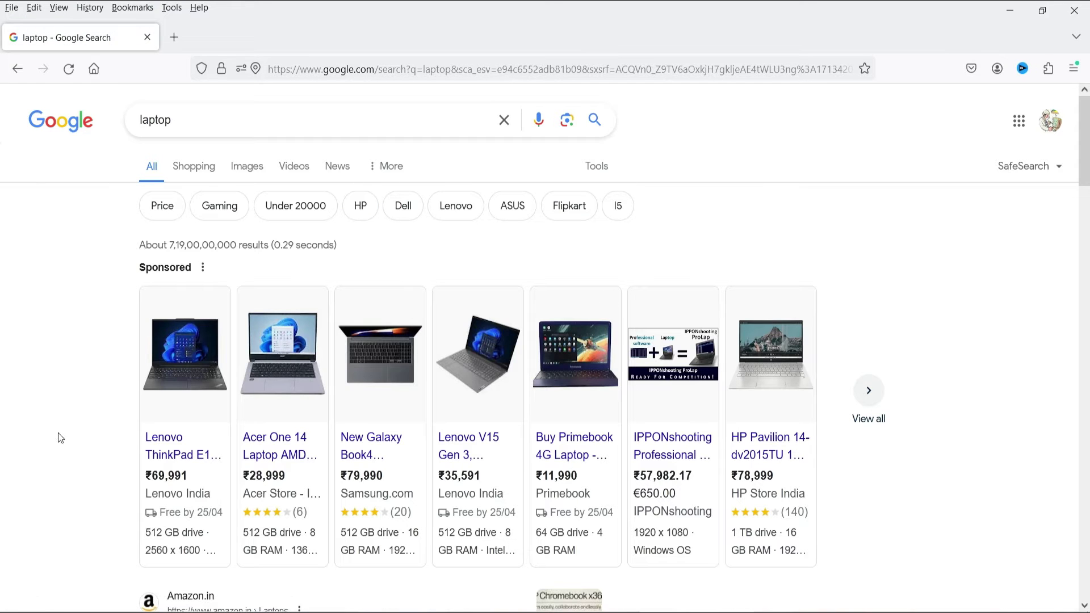
Switch to Shopping results for laptop and browse the sponsored laptop carousel and listings.
click(196, 171)
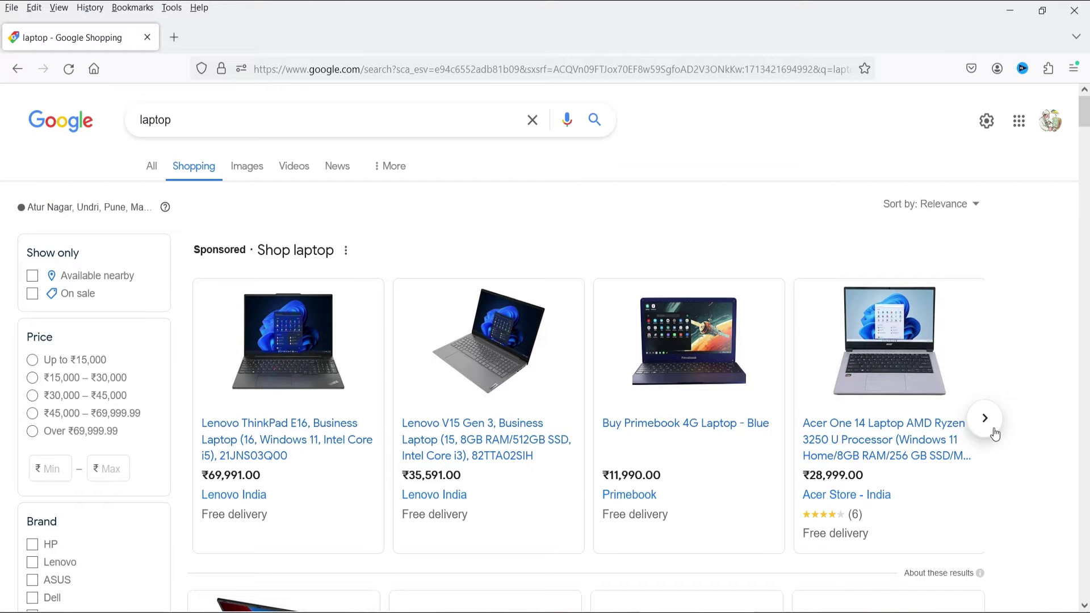
click(986, 419)
scroll(1067, 415, down, 8)
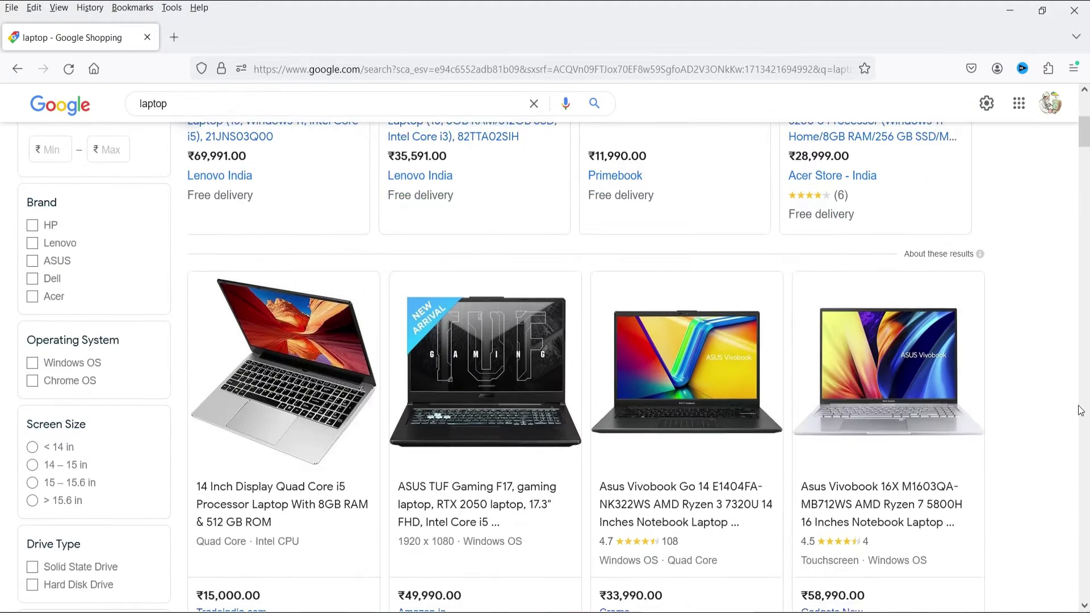
scroll(1076, 410, down, 15)
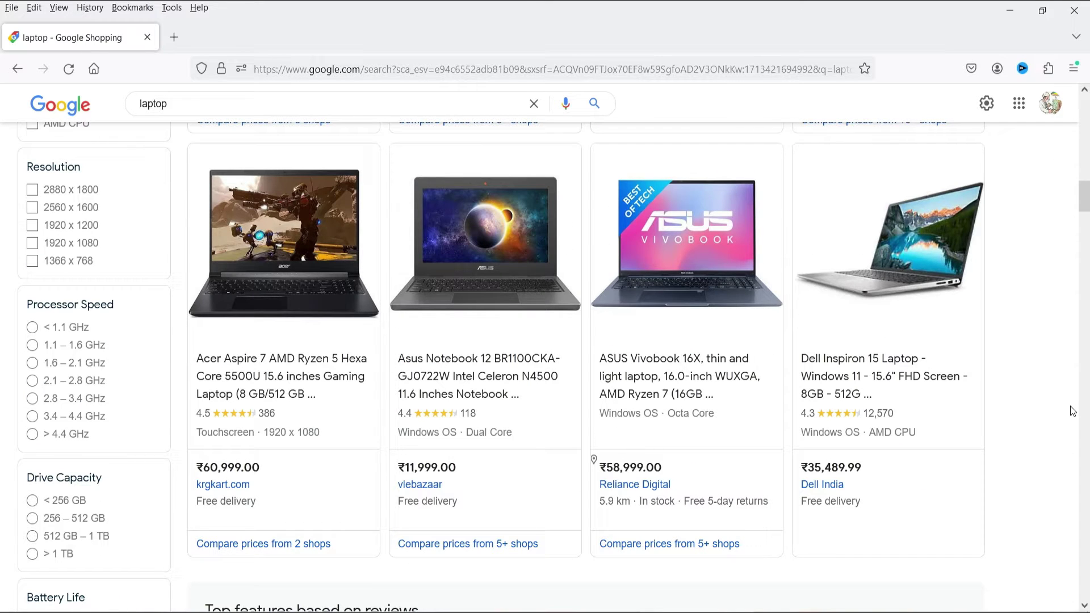
scroll(1070, 410, up, 20)
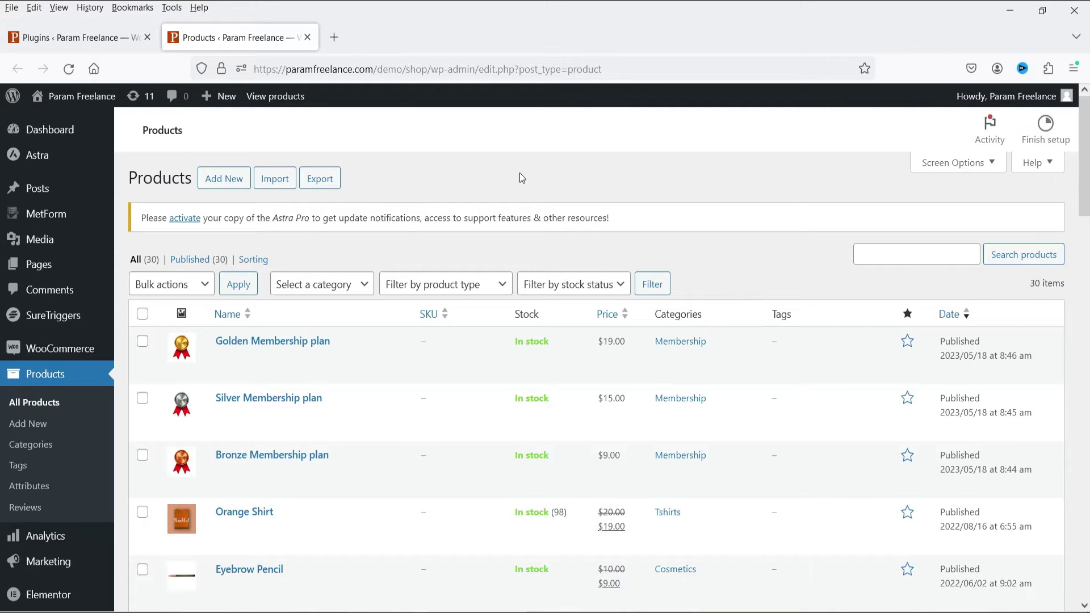
Search new plugins for 'ctx feed' and install the CTX Feed plugin.
click(73, 37)
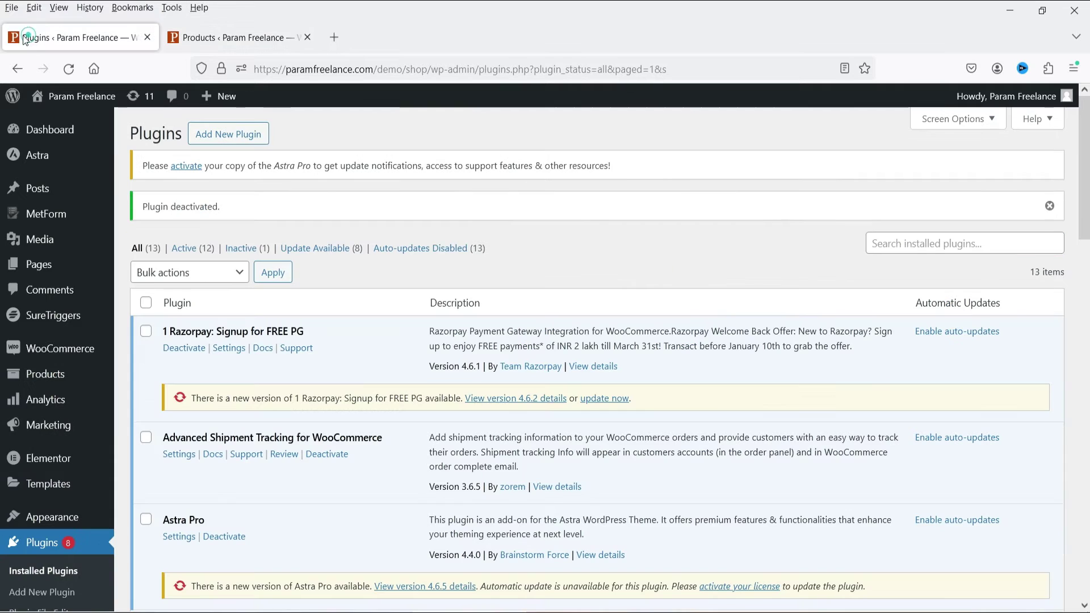
click(61, 592)
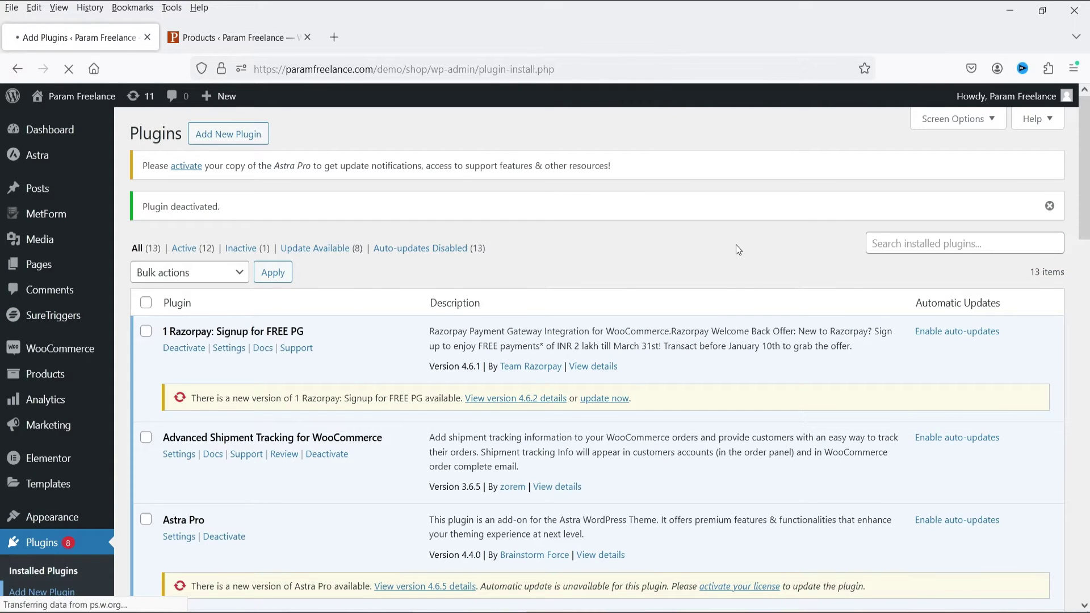
click(951, 176)
text(ctx f)
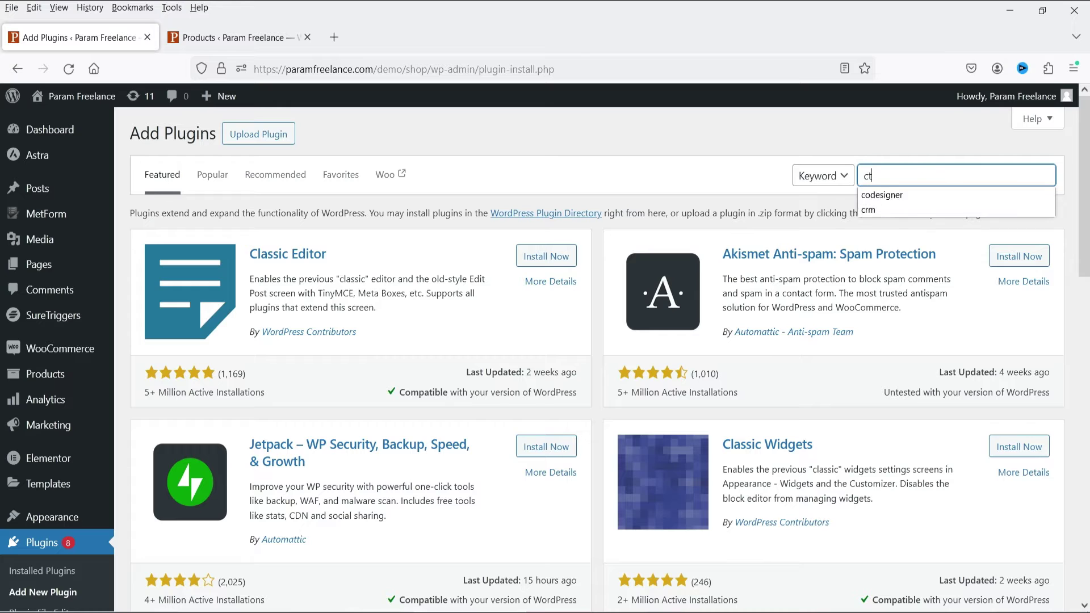
text(eed)
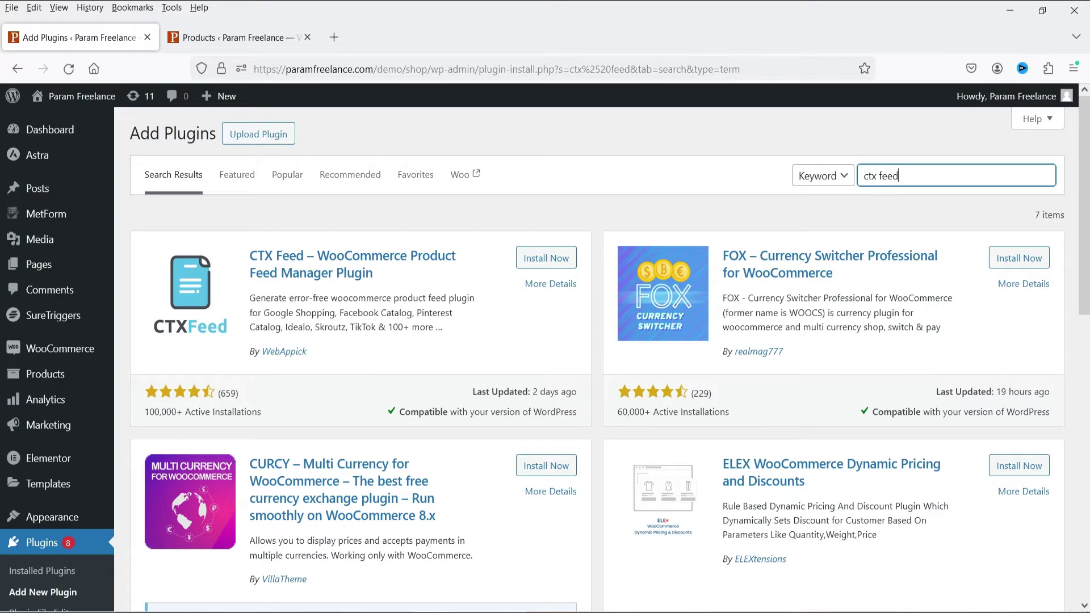
click(546, 258)
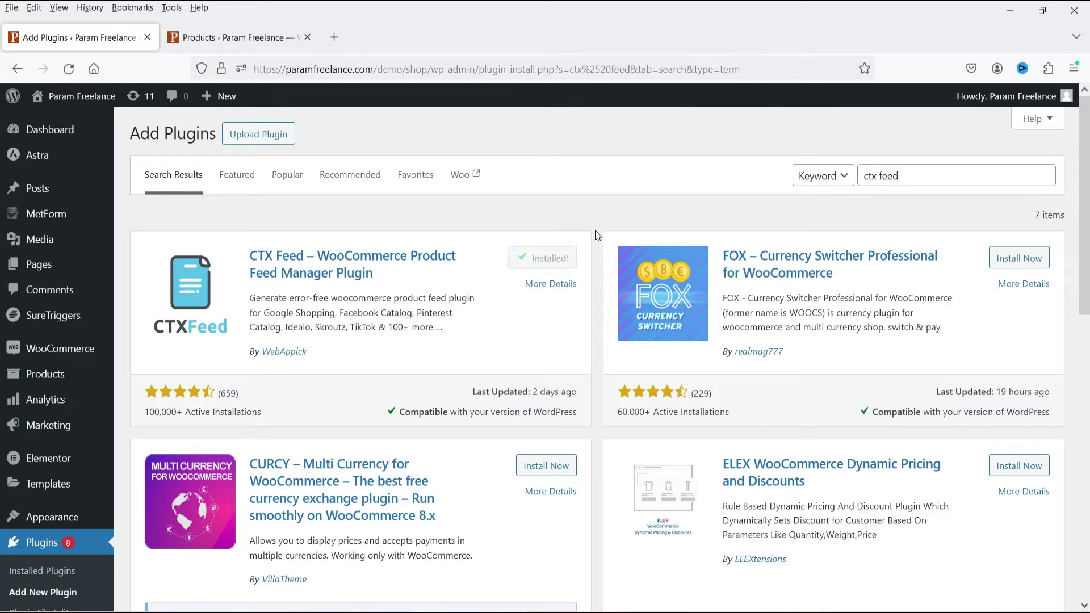
Activate CTX Feed and go to its Manage Feeds page from the admin sidebar.
click(534, 254)
scroll(92, 330, down, 5)
mouse_move(93, 329)
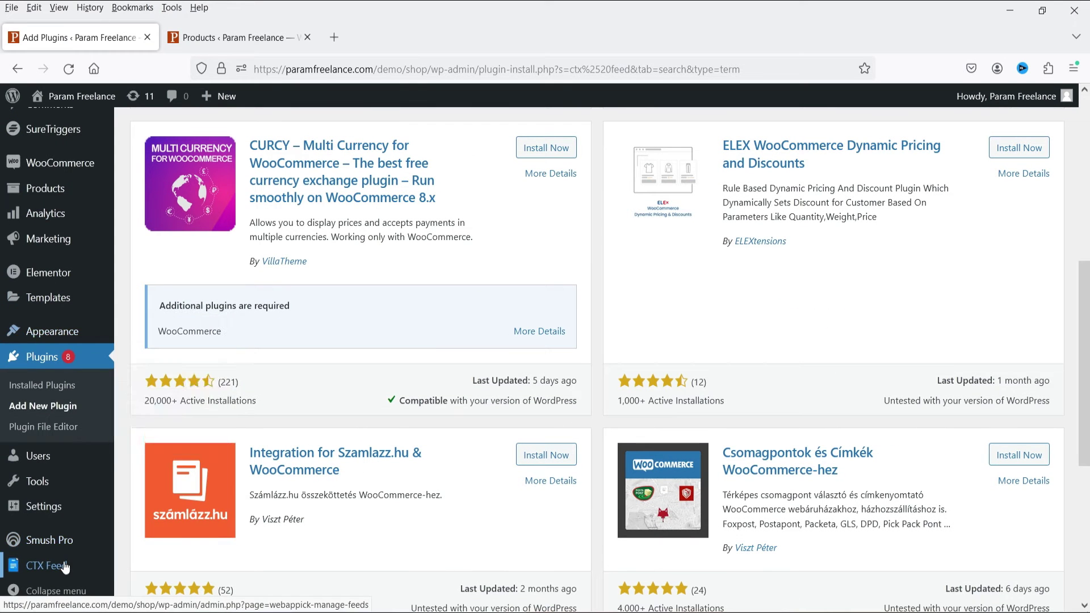
mouse_move(64, 568)
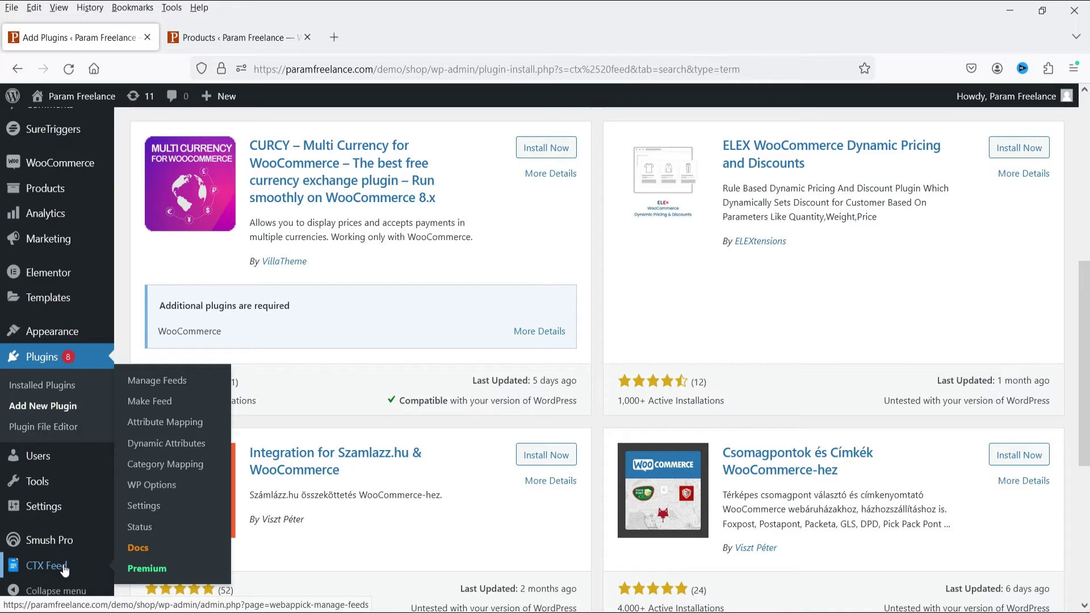
click(64, 568)
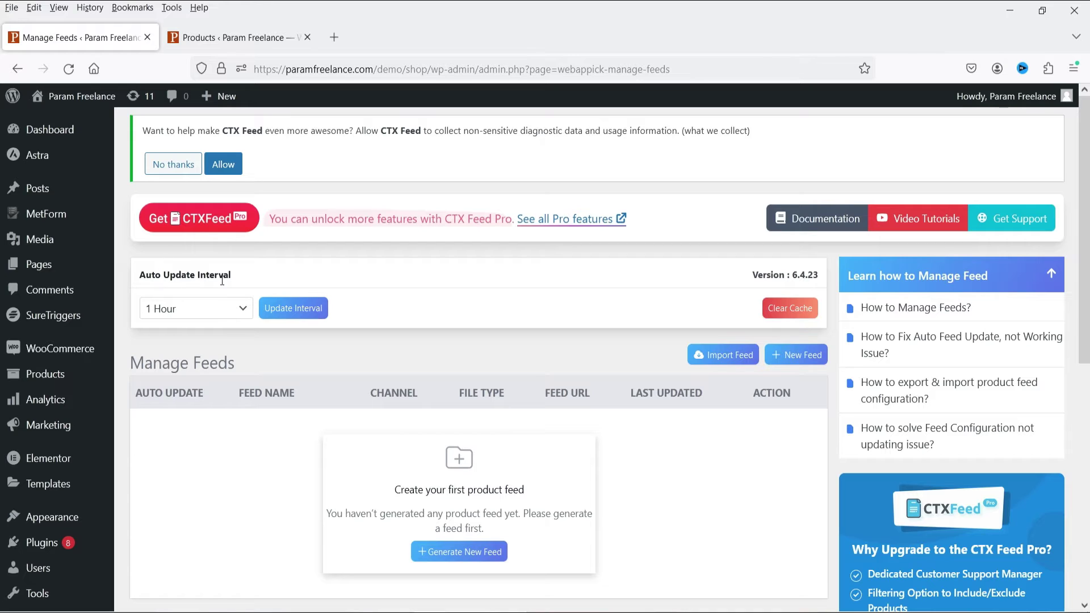
Save a 24 Hours auto-update interval, then start a new feed with Generate New Feed.
click(239, 321)
key(Down)
key(Down)
key(Down)
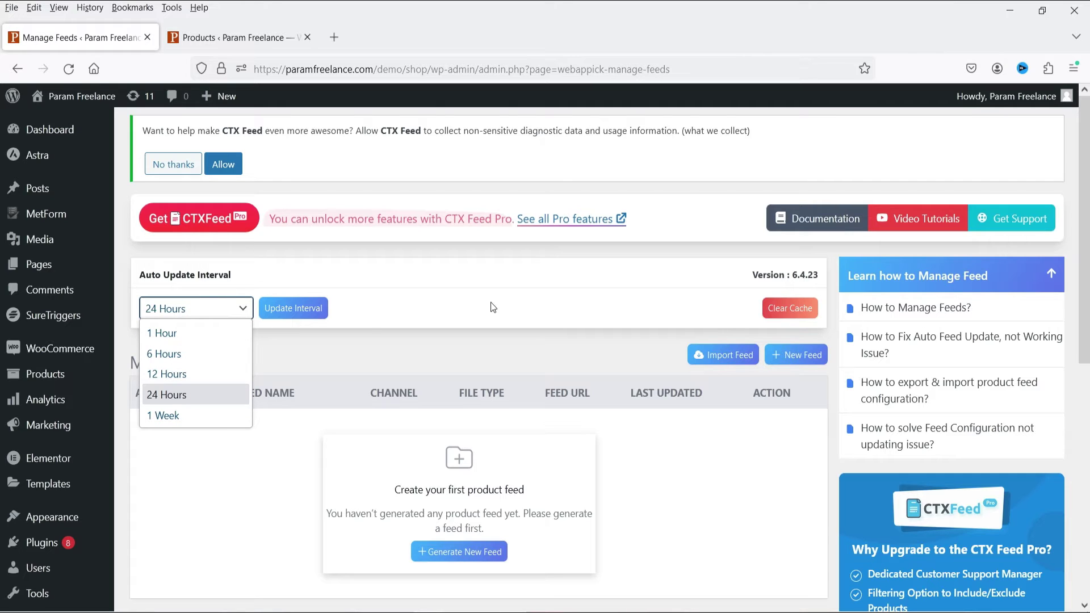
click(186, 394)
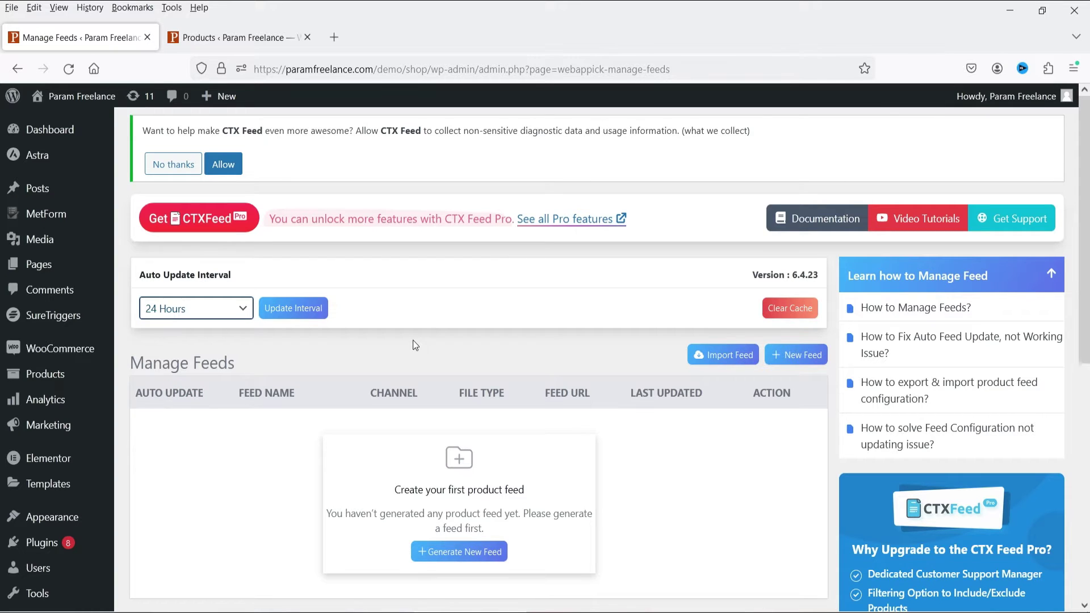
scroll(462, 252, down, 2)
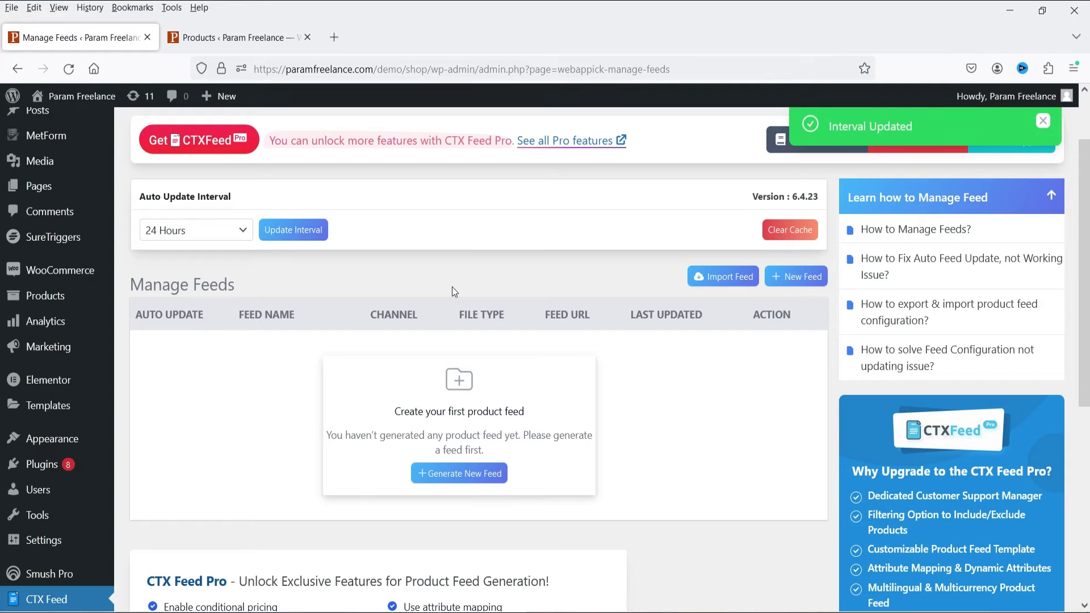
click(464, 476)
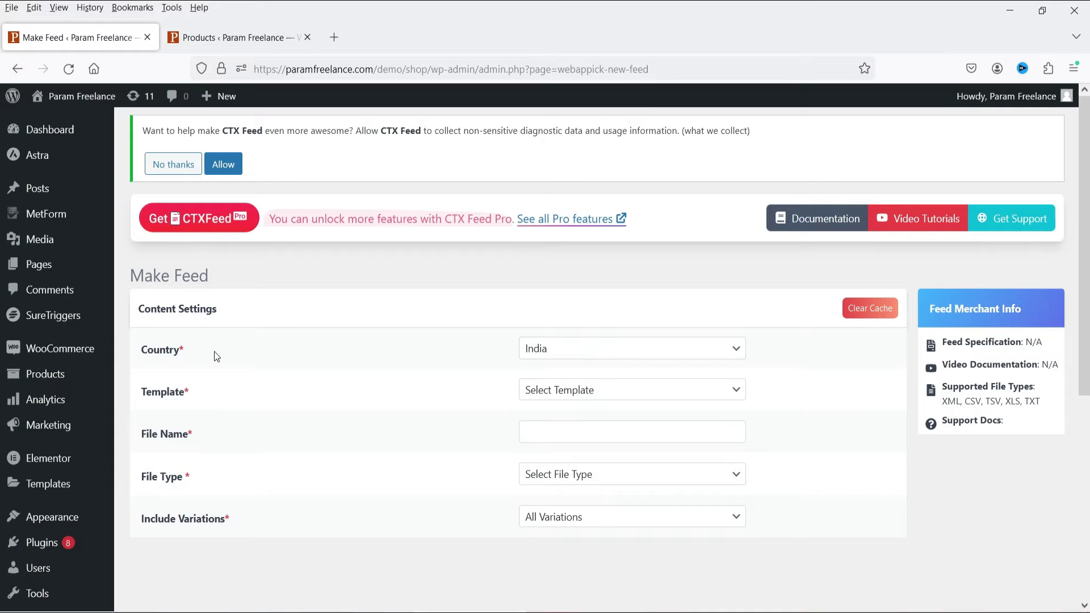
Keep Country as India and choose the Google Shopping feed template.
click(570, 354)
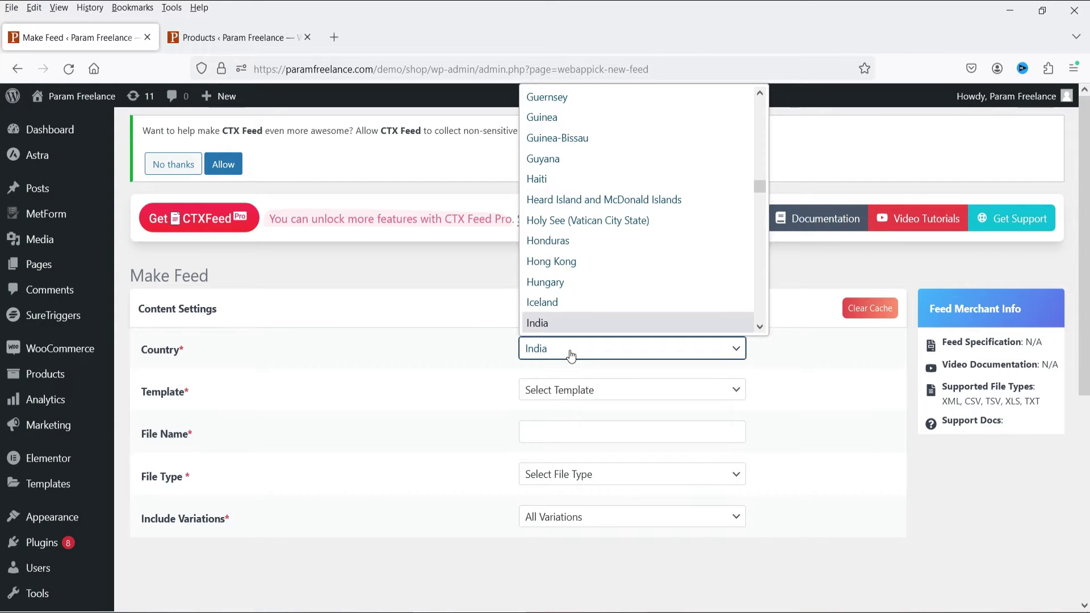
click(445, 412)
click(587, 400)
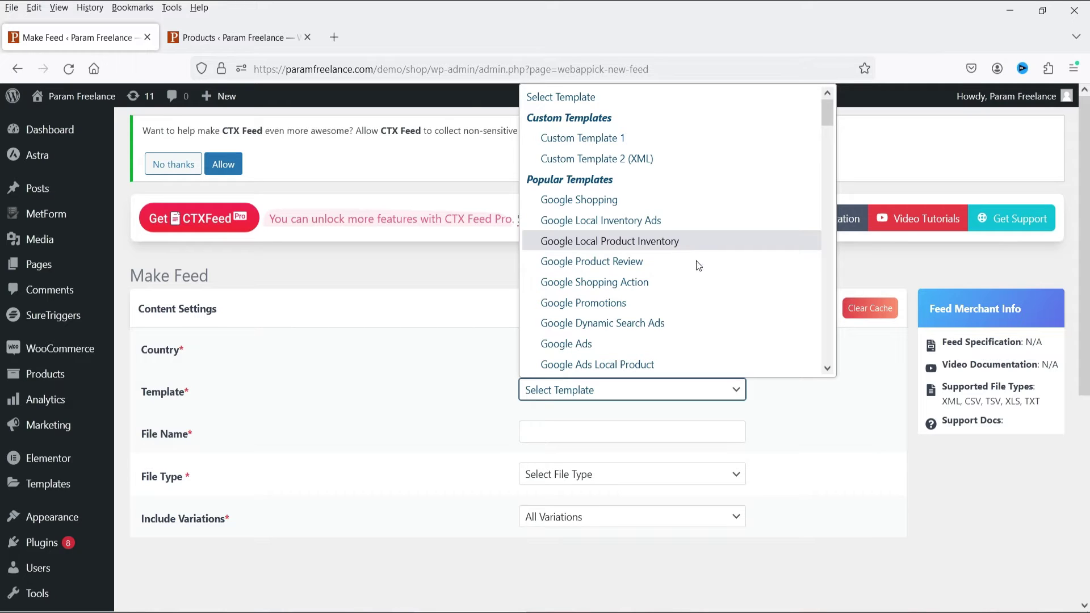
click(573, 201)
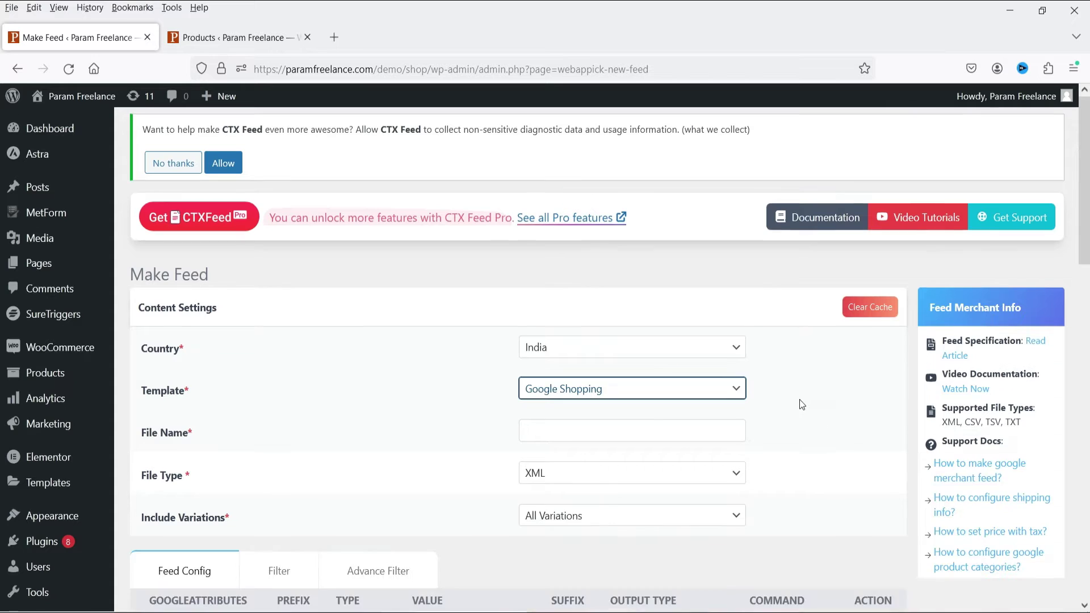
Name the feed file 'Google SHopping Test 1', leaving File Type as XML.
scroll(800, 400, down, 4)
click(573, 197)
key(Return)
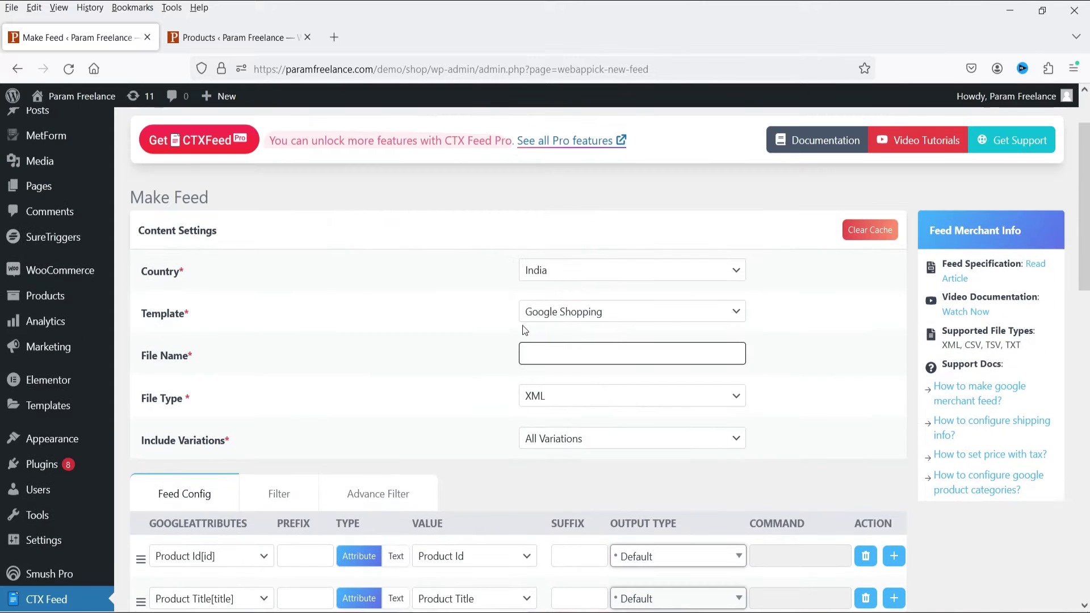
text(Goo)
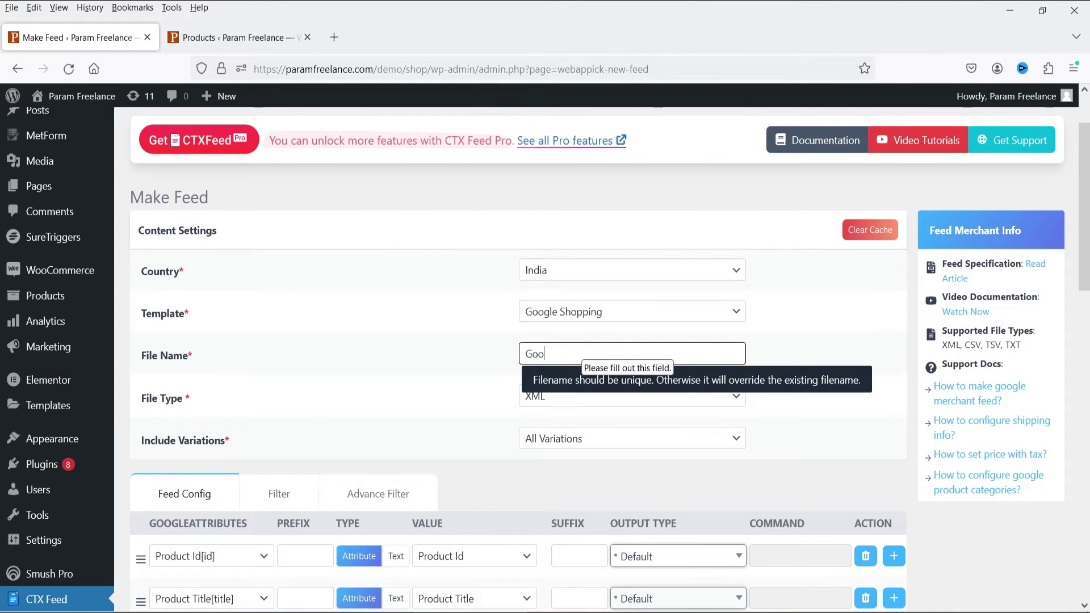
text(gle SHopping Test 1)
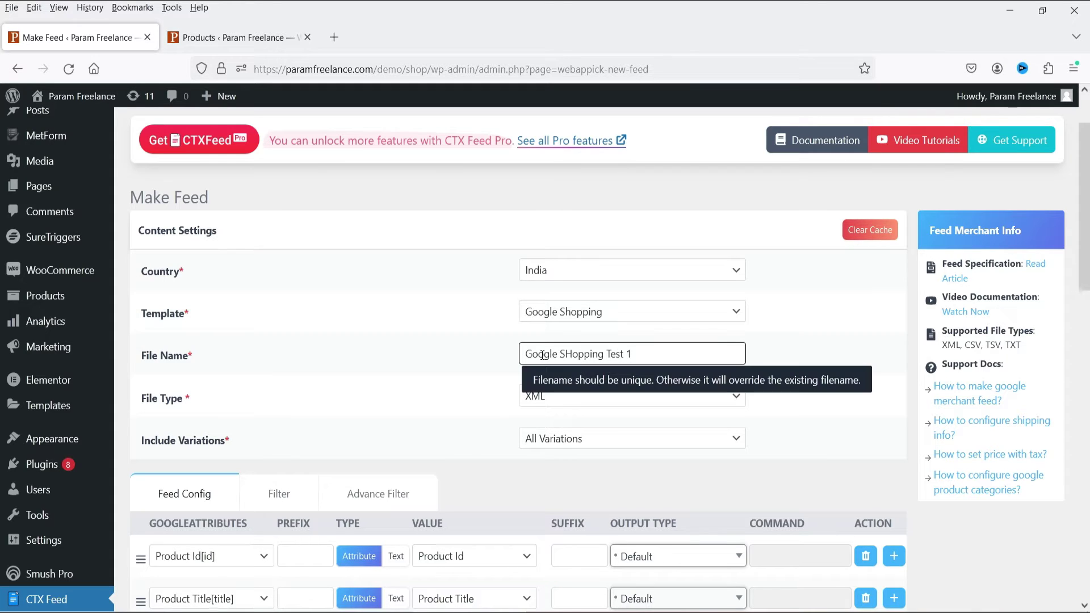
click(307, 409)
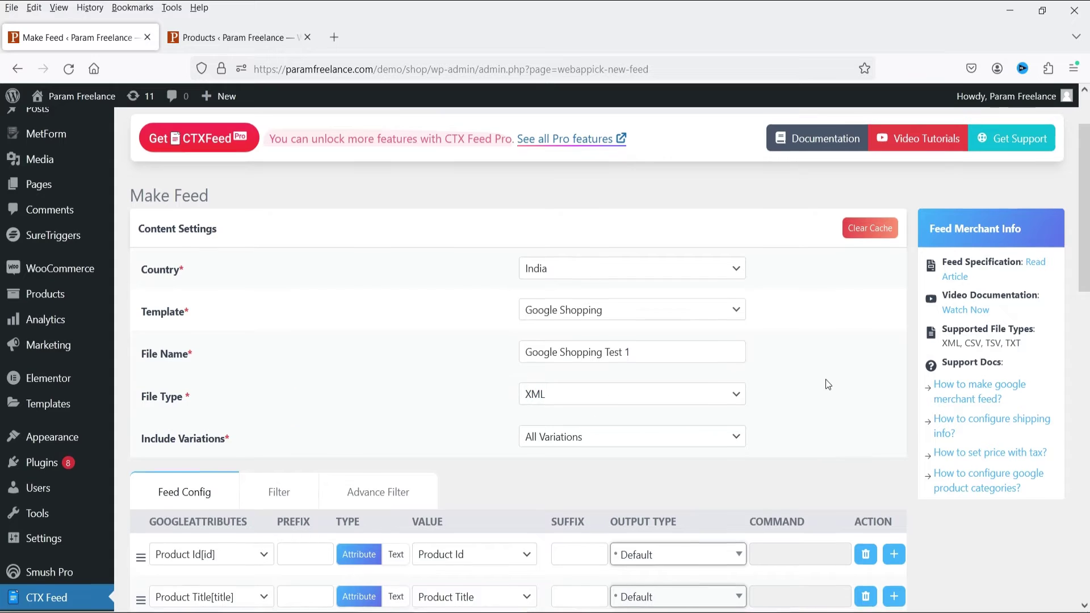
scroll(826, 381, down, 2)
Keep Include Variations on All Variations and scroll the attribute table down to price and MPN.
scroll(826, 379, down, 2)
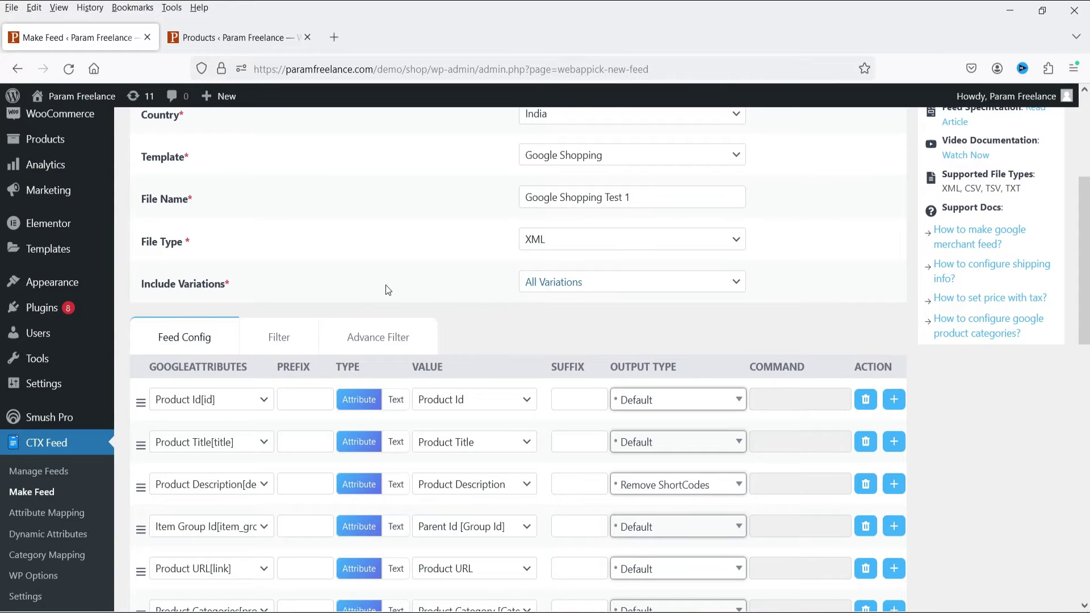
click(559, 284)
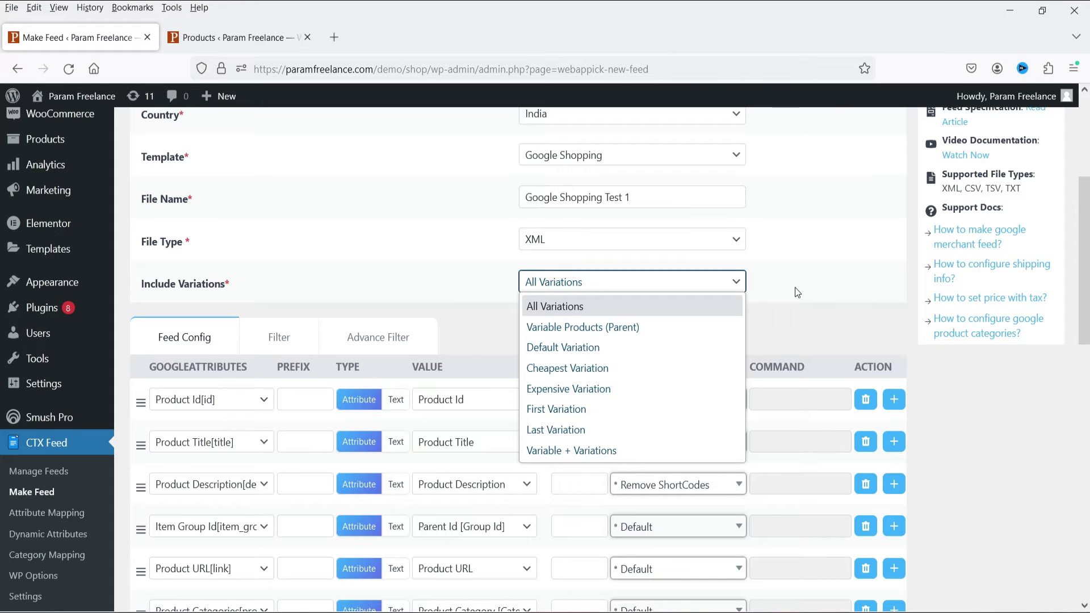
click(594, 304)
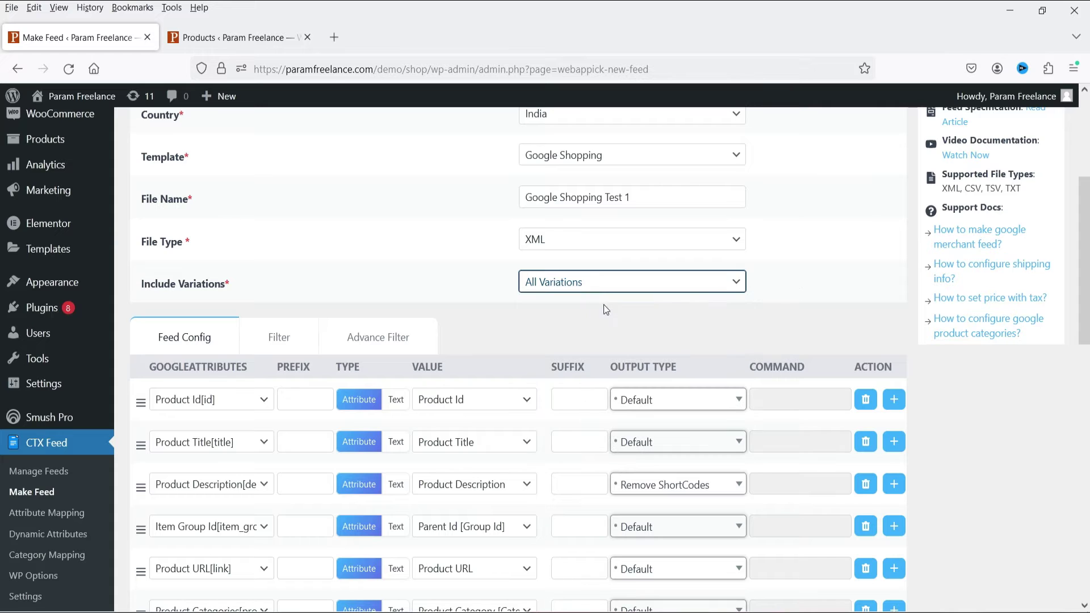
scroll(377, 263, down, 3)
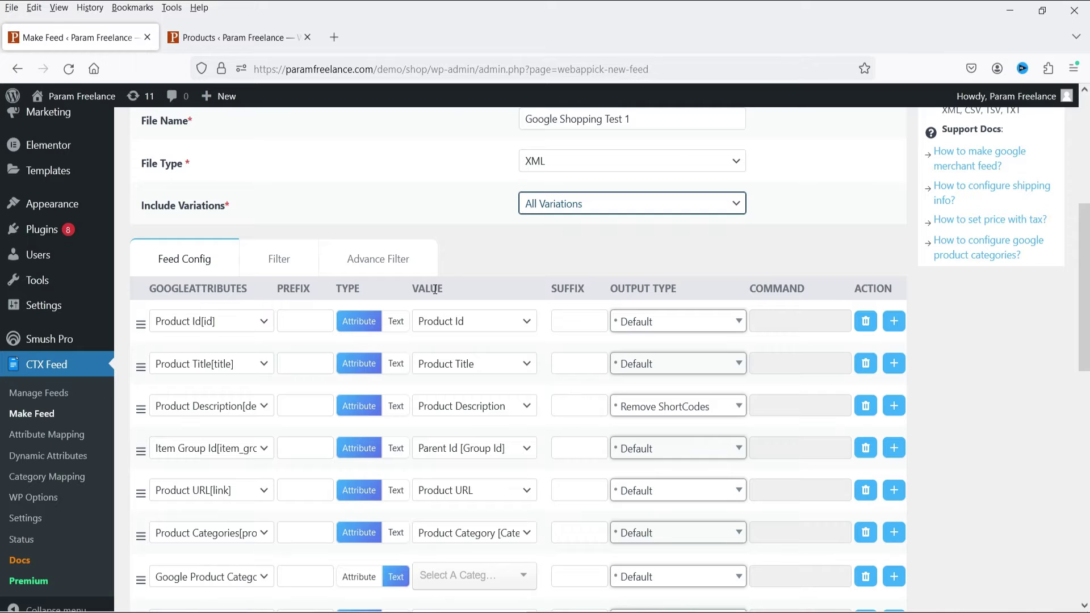
scroll(435, 289, down, 3)
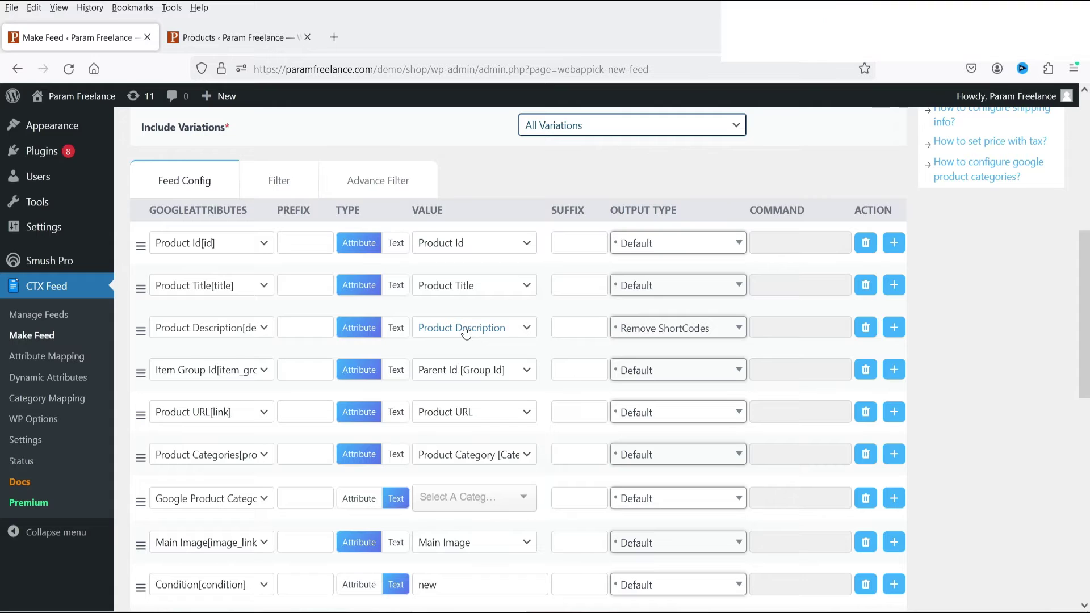
scroll(464, 330, down, 3)
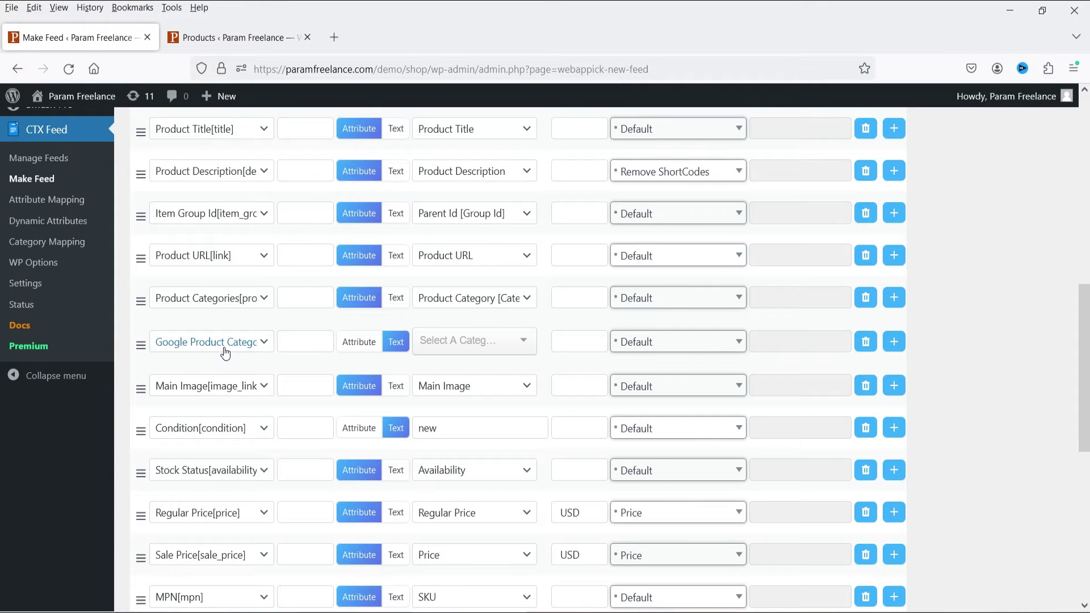
Search 'cloth' and set Google Product Category to 1604 - Apparel & Accessories > Clothing.
click(506, 340)
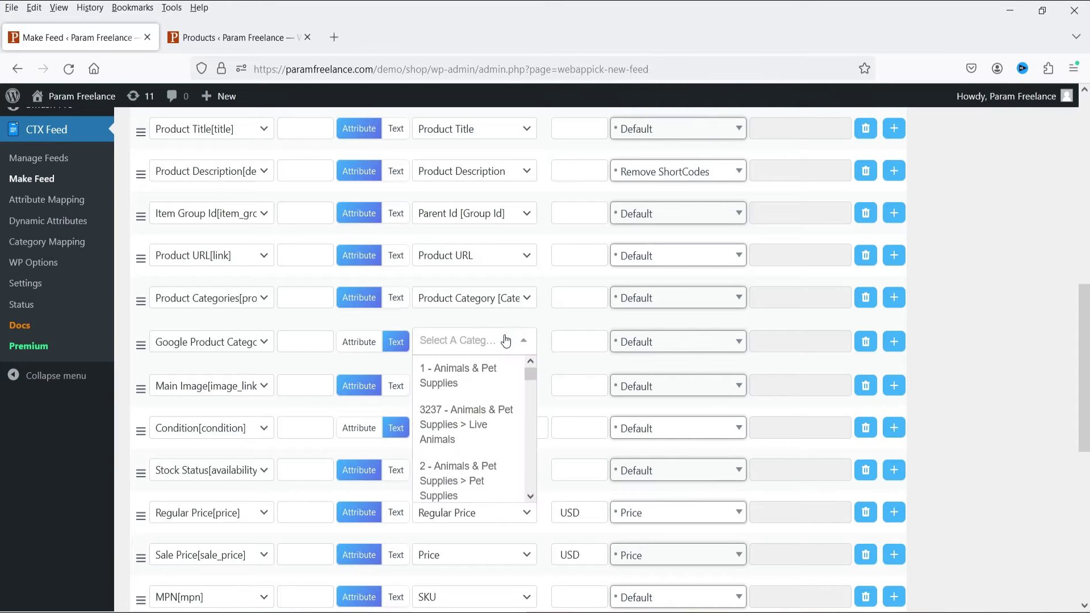
key(ctrl+Tab)
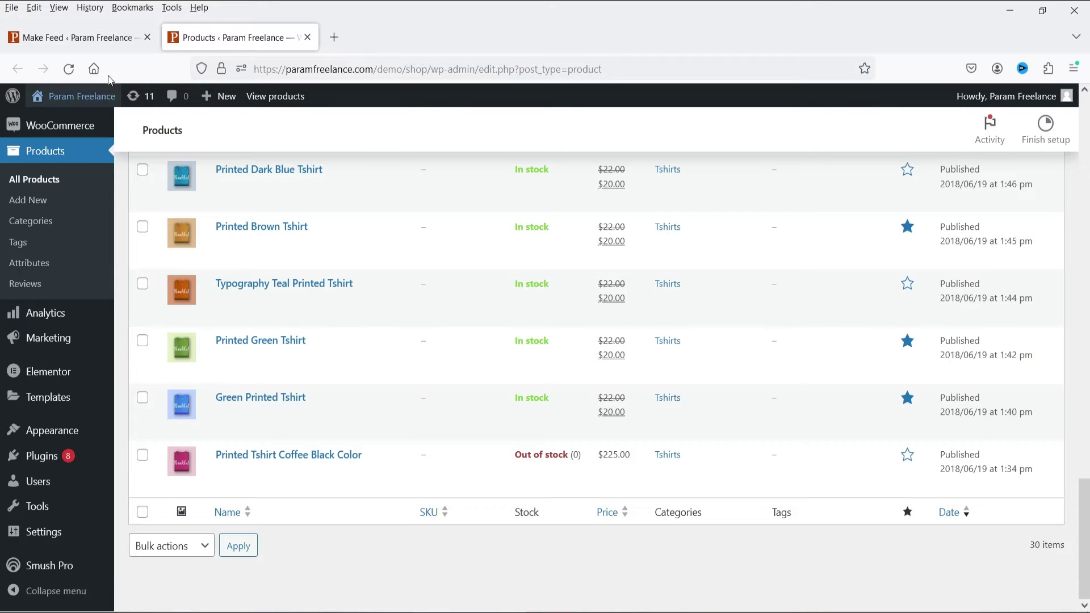
click(74, 37)
click(462, 341)
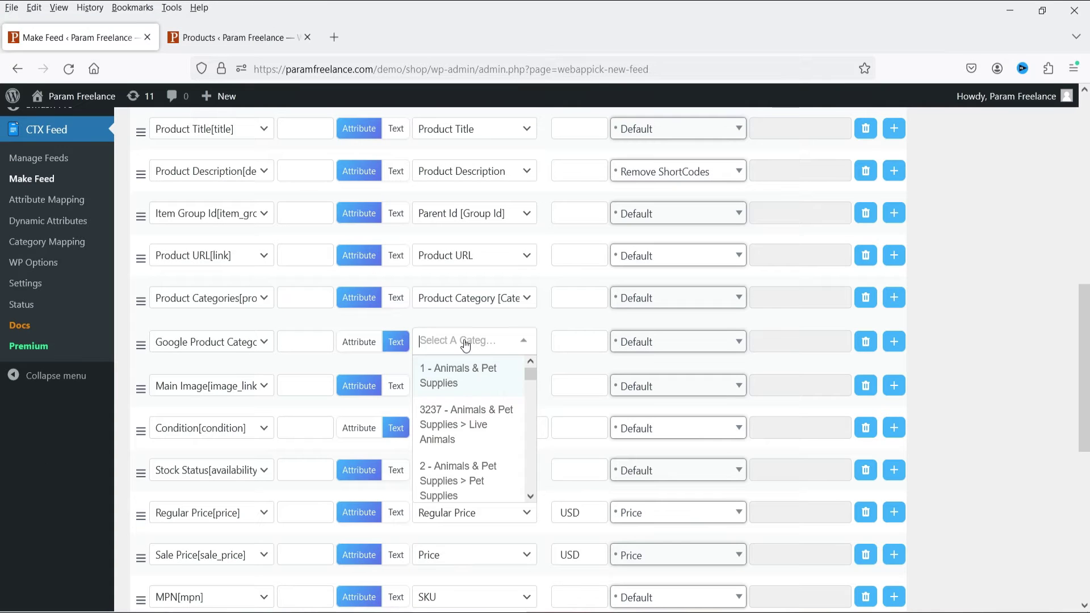
text(cloth)
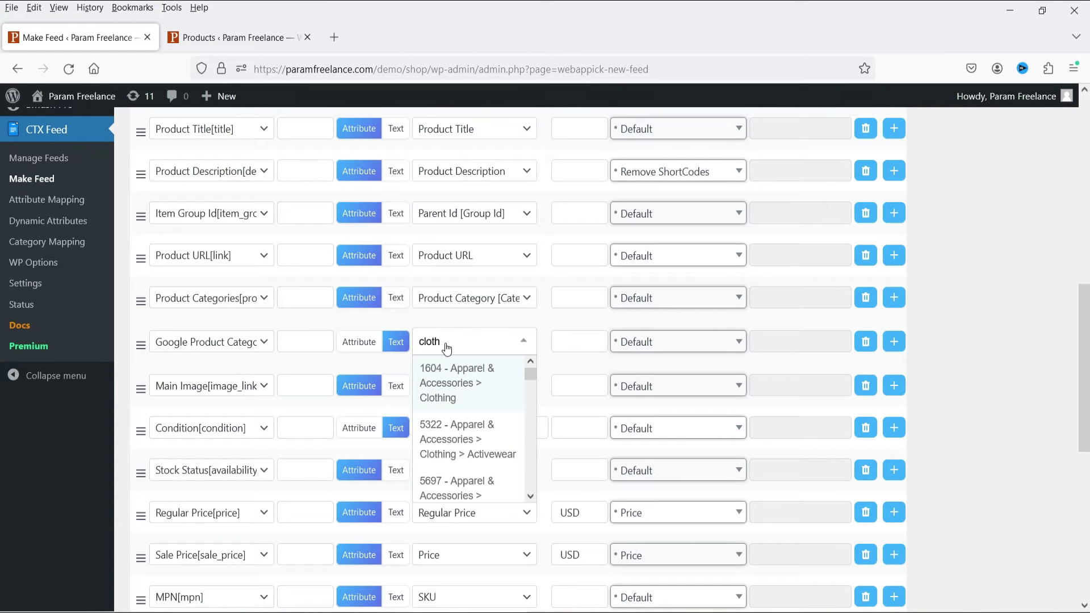
click(439, 396)
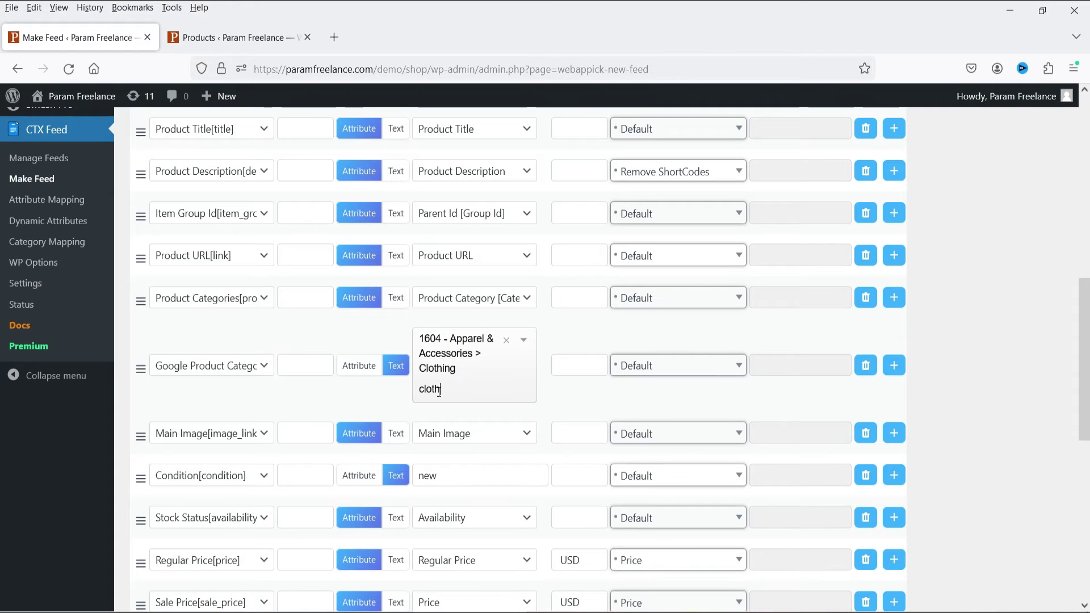
scroll(207, 376, down, 2)
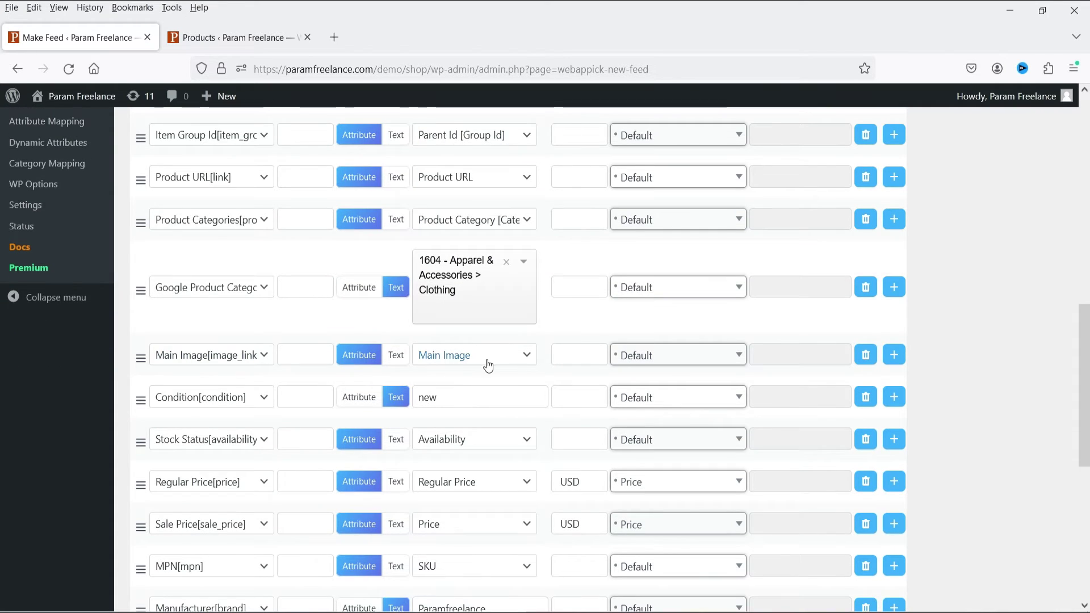
Inspect the Manufacturer [brand] fixed text value, then return to the WooCommerce Products tab.
scroll(475, 356, down, 2)
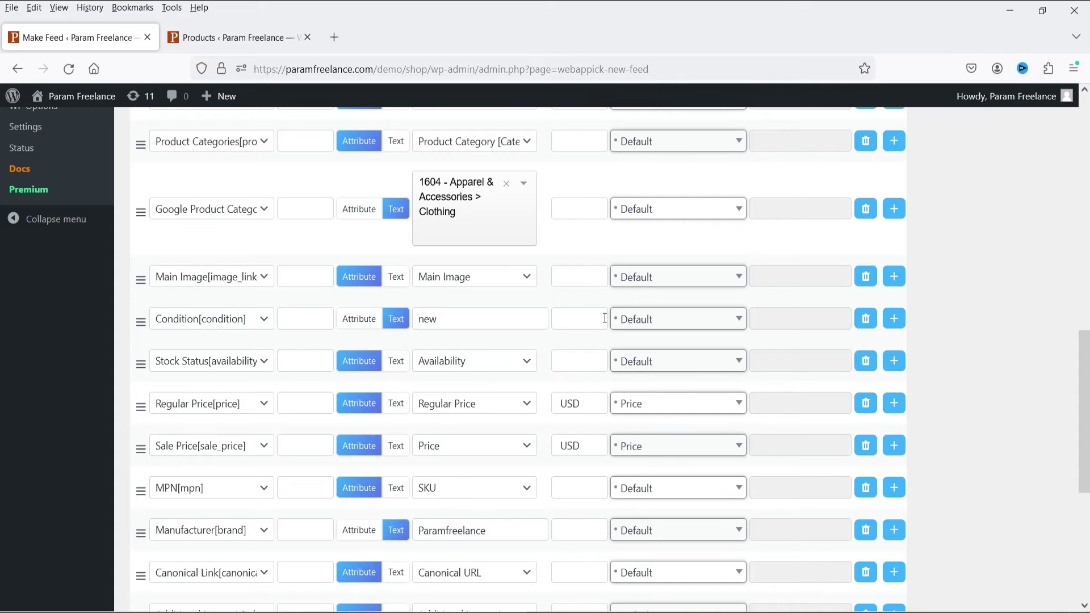
scroll(605, 321, down, 4)
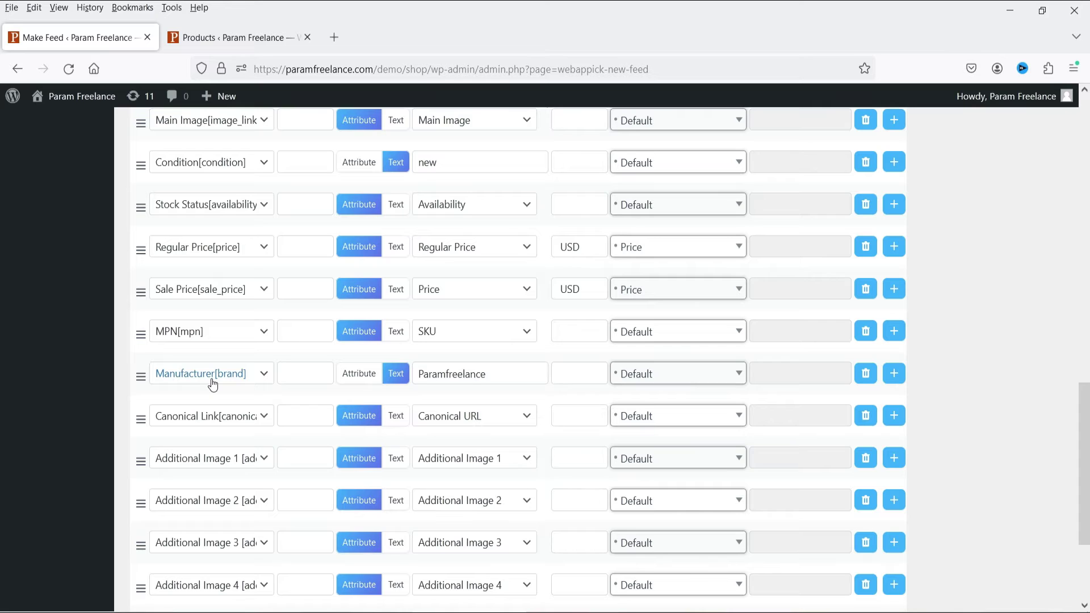
click(515, 376)
click(513, 374)
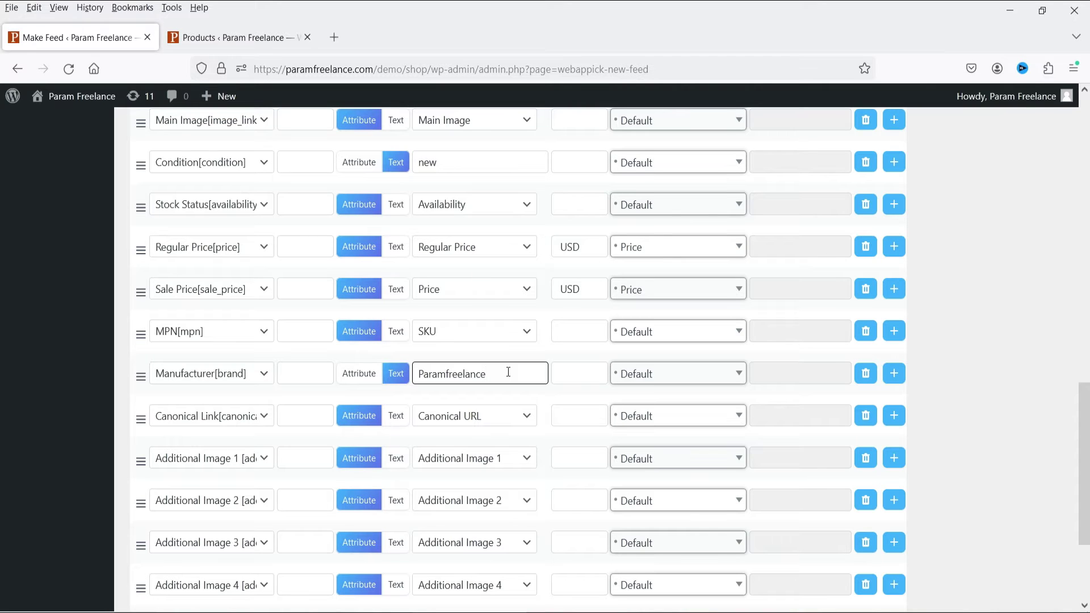
double_click(508, 372)
click(496, 375)
click(494, 372)
click(232, 31)
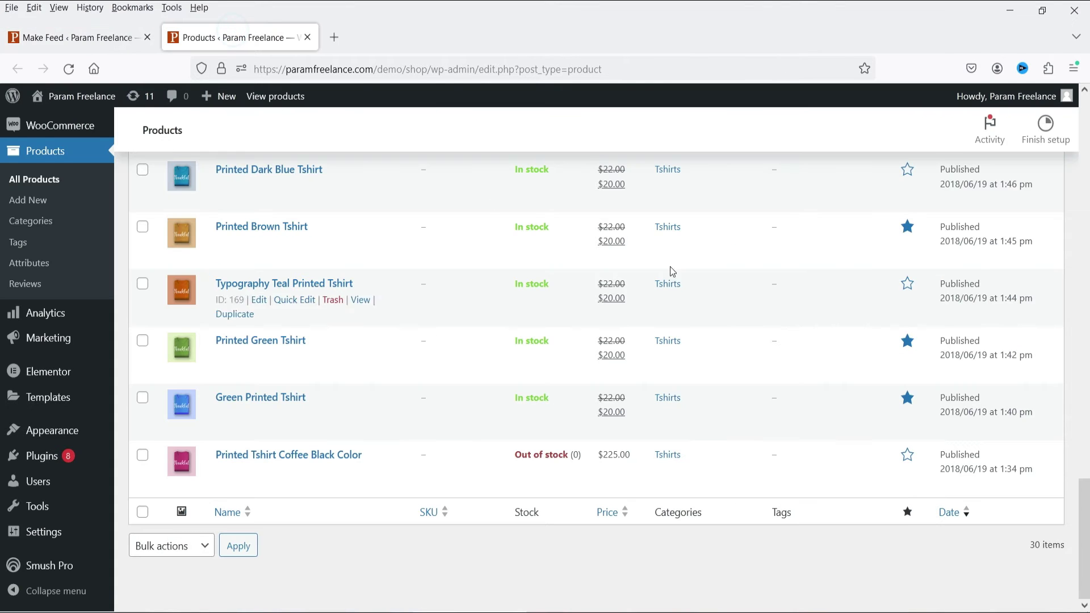
Open Products > Attributes in a new tab to view Colors, then return to Make Feed.
middle_click(41, 265)
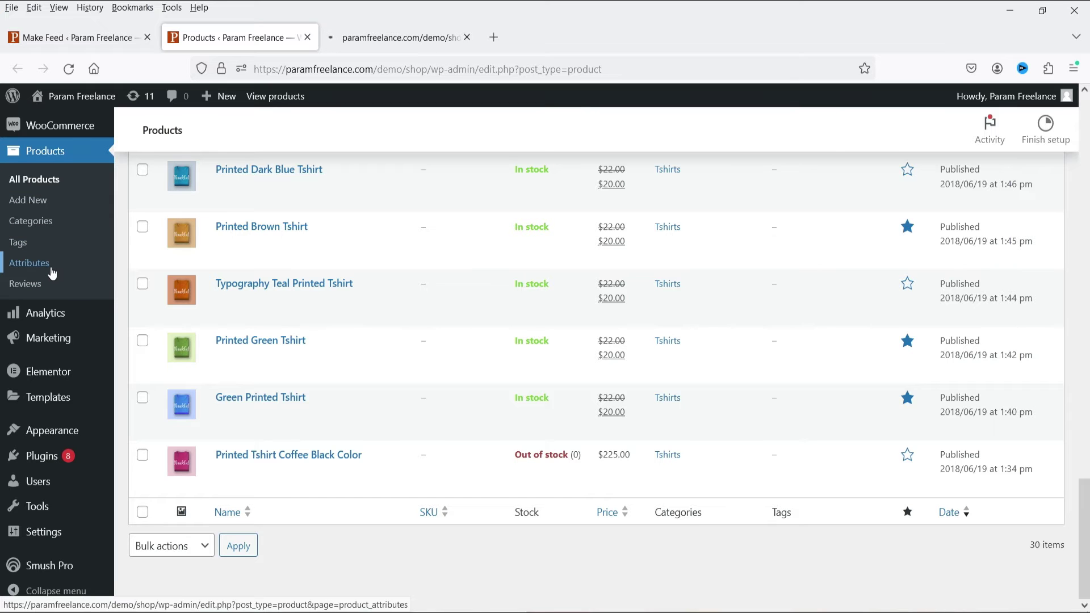
click(358, 44)
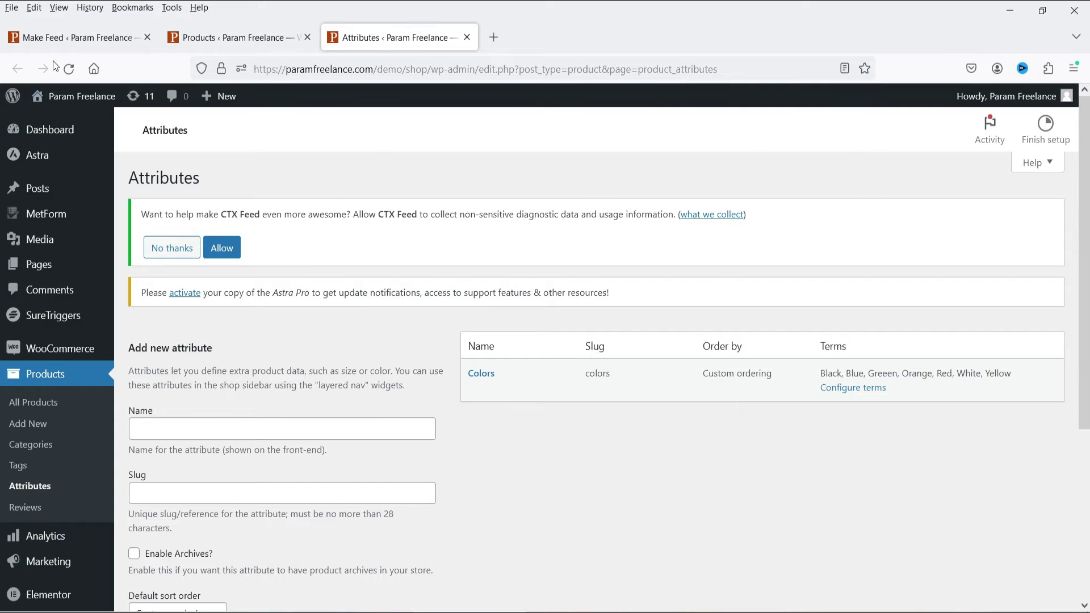
click(71, 37)
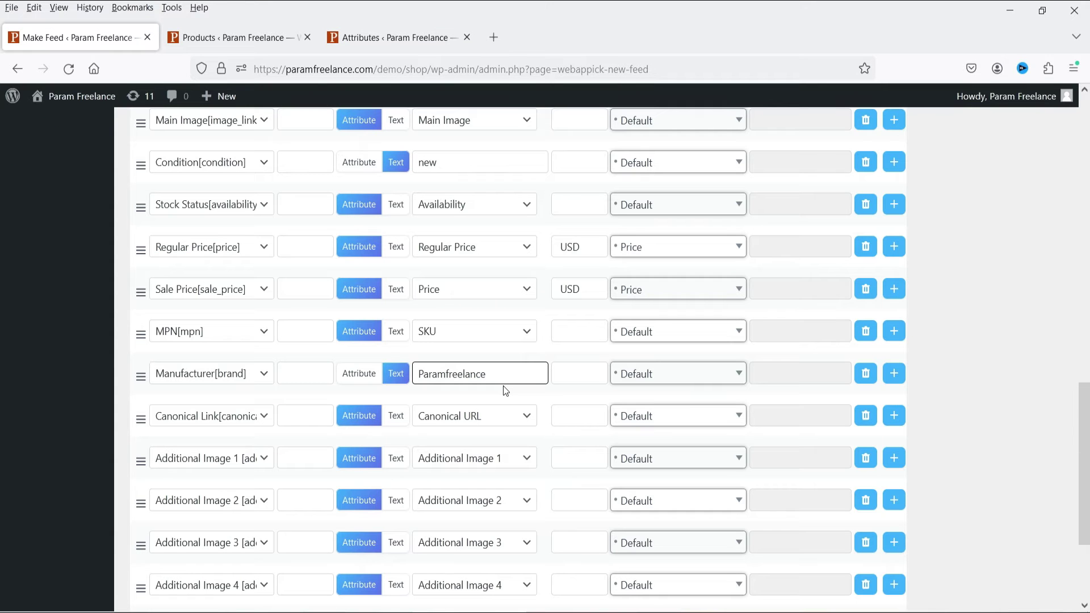
Save and generate the Google Shopping Test 1 XML feed, then view it under CTX Feed's Manage Feeds.
scroll(503, 386, down, 3)
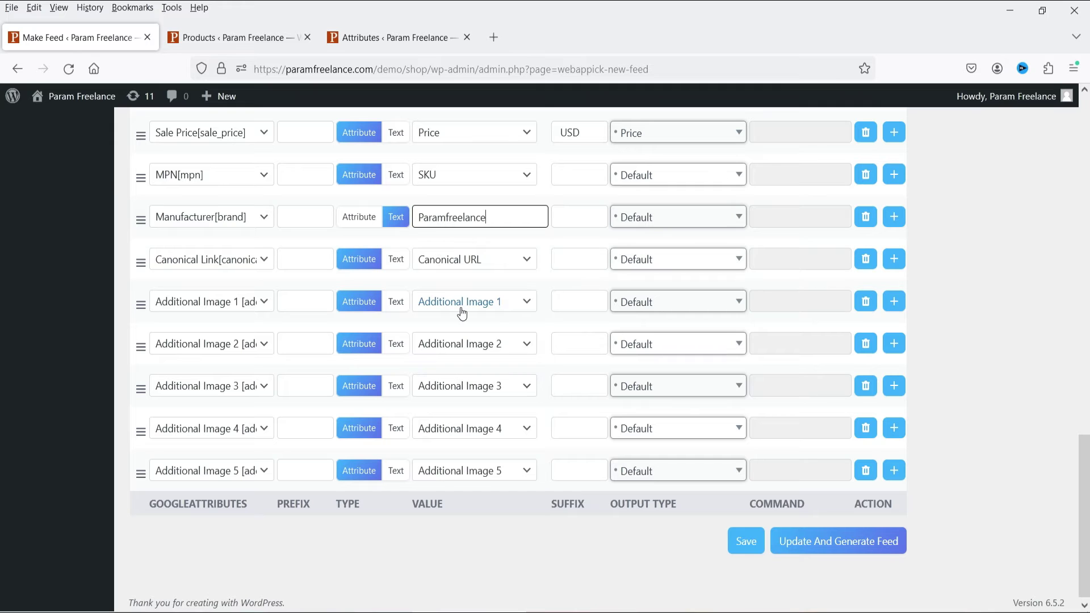
click(806, 547)
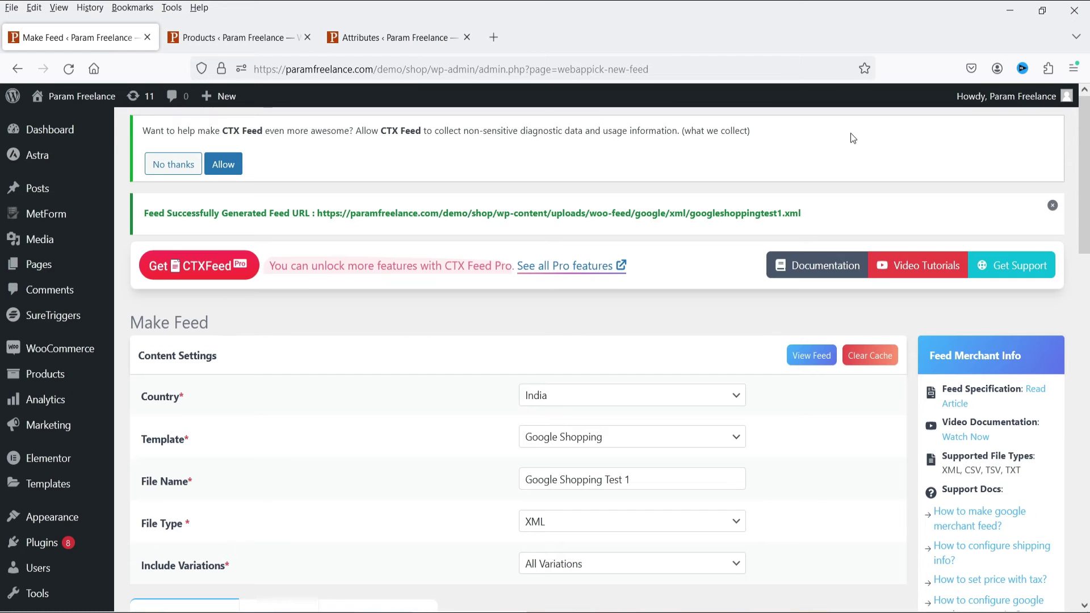
mouse_move(92, 481)
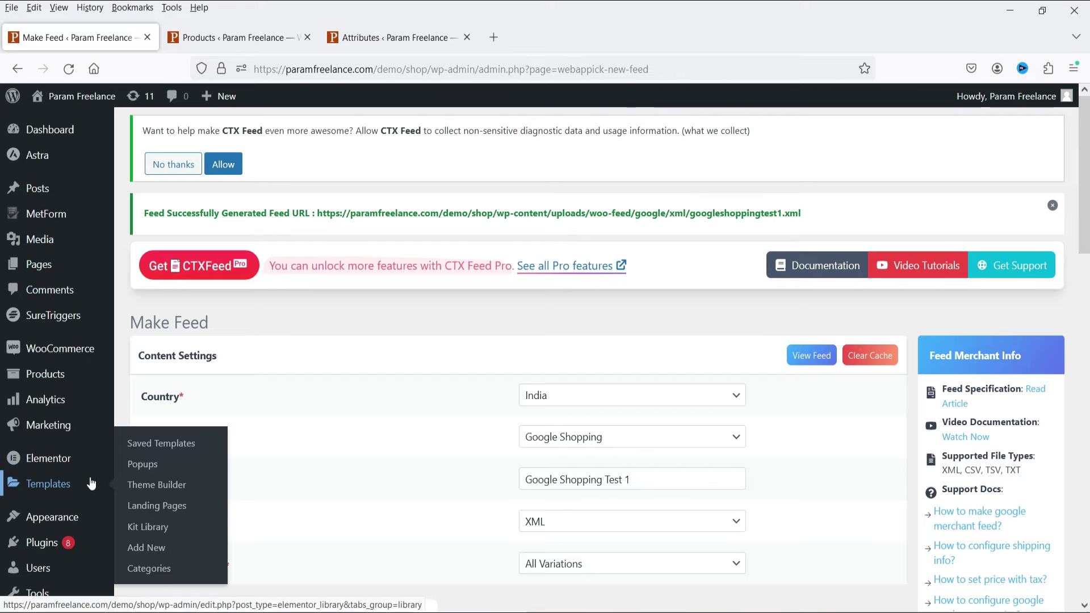
scroll(34, 545, down, 5)
click(43, 398)
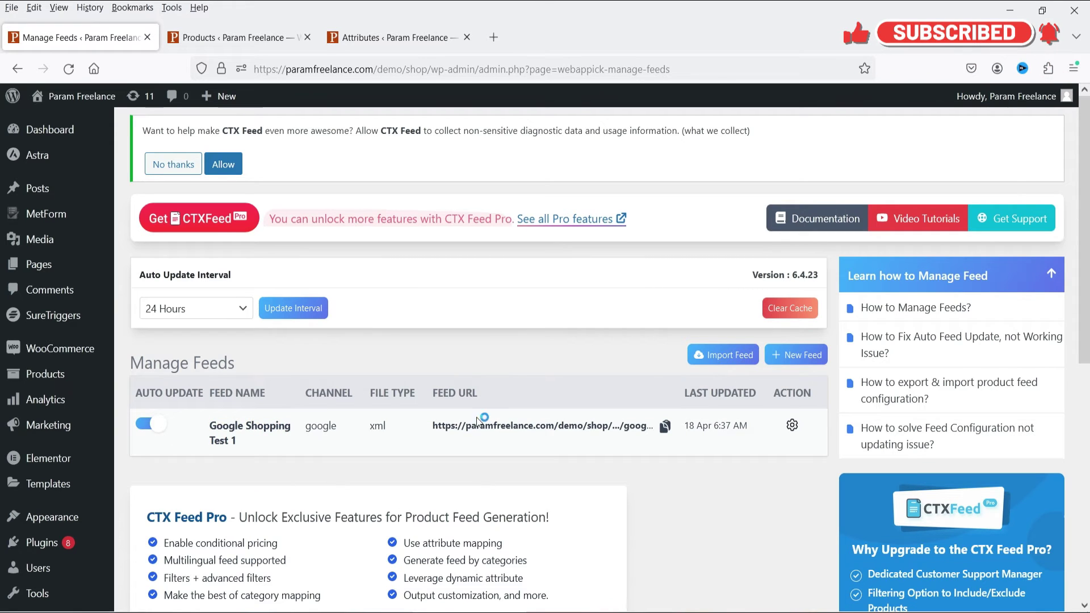
Copy the Google Shopping Test 1 feed URL from the Manage Feeds table.
click(657, 430)
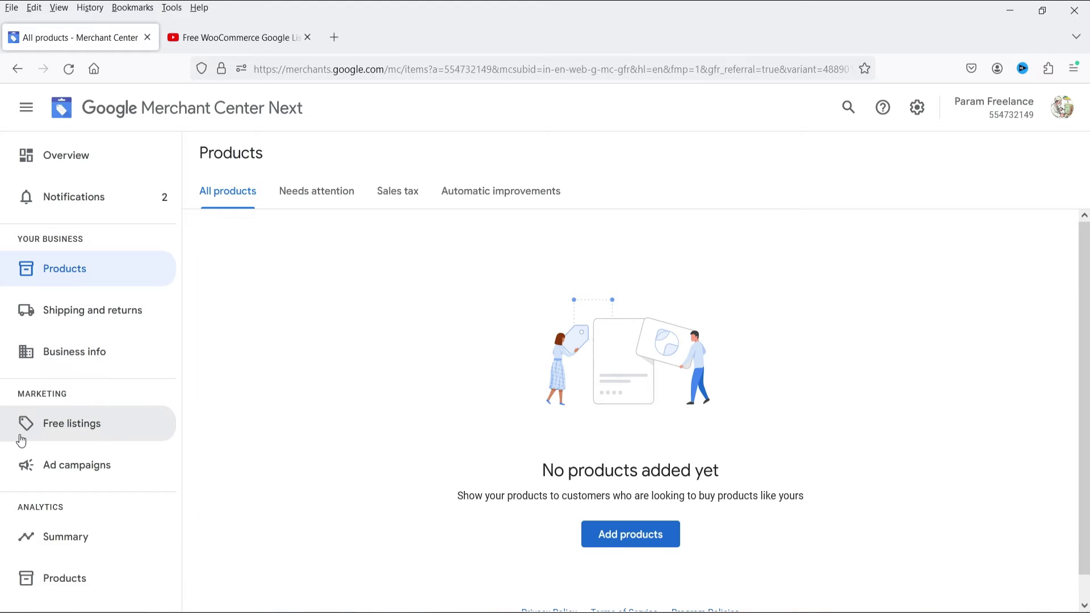
Browse Free listings and Ad campaigns, then start adding a product source from the empty Products page.
click(83, 433)
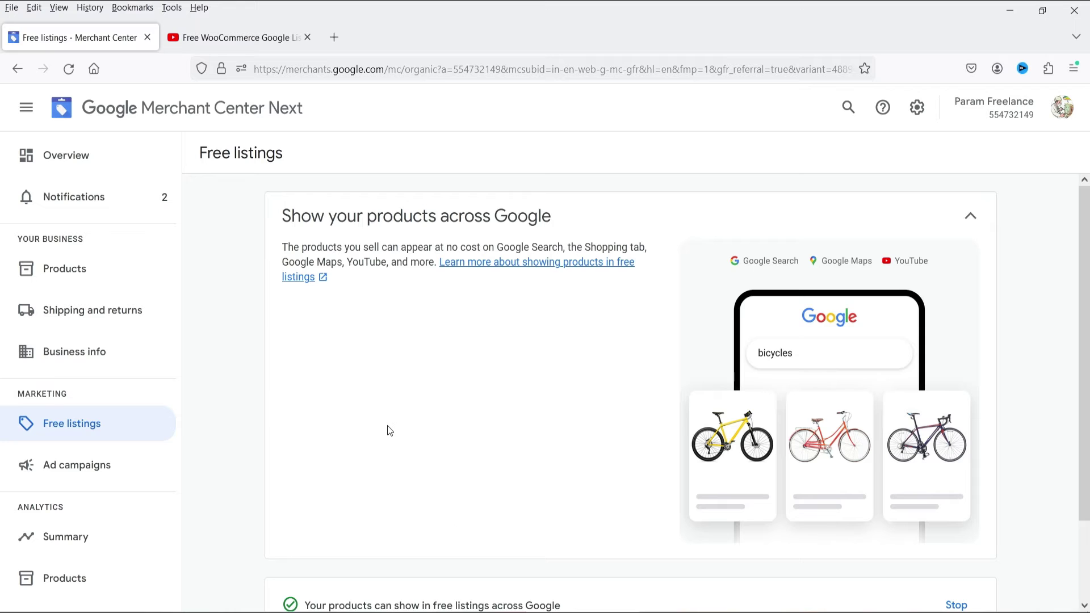
click(109, 462)
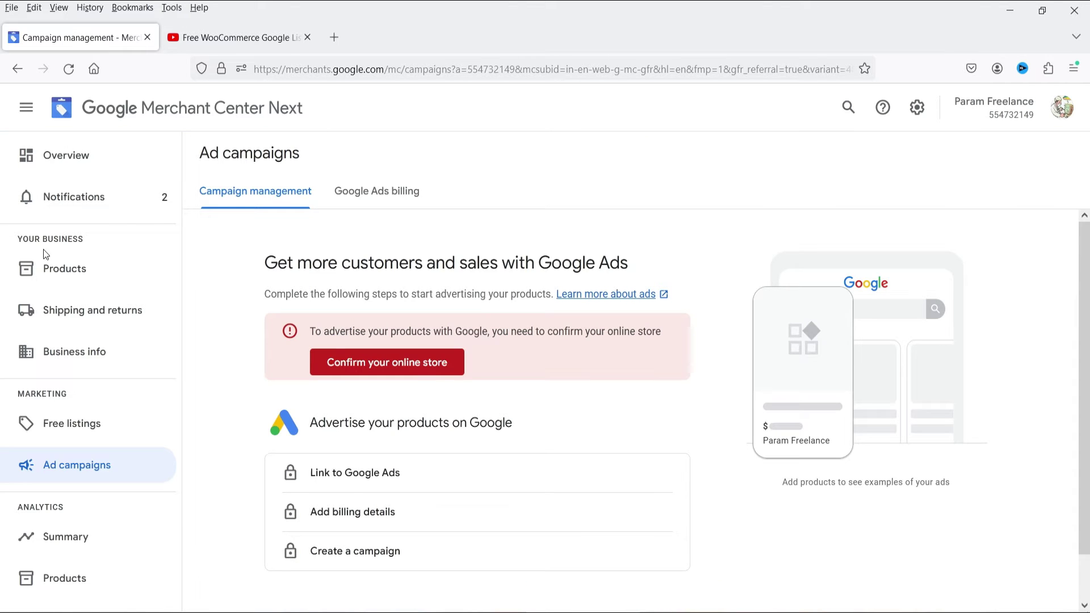
click(67, 272)
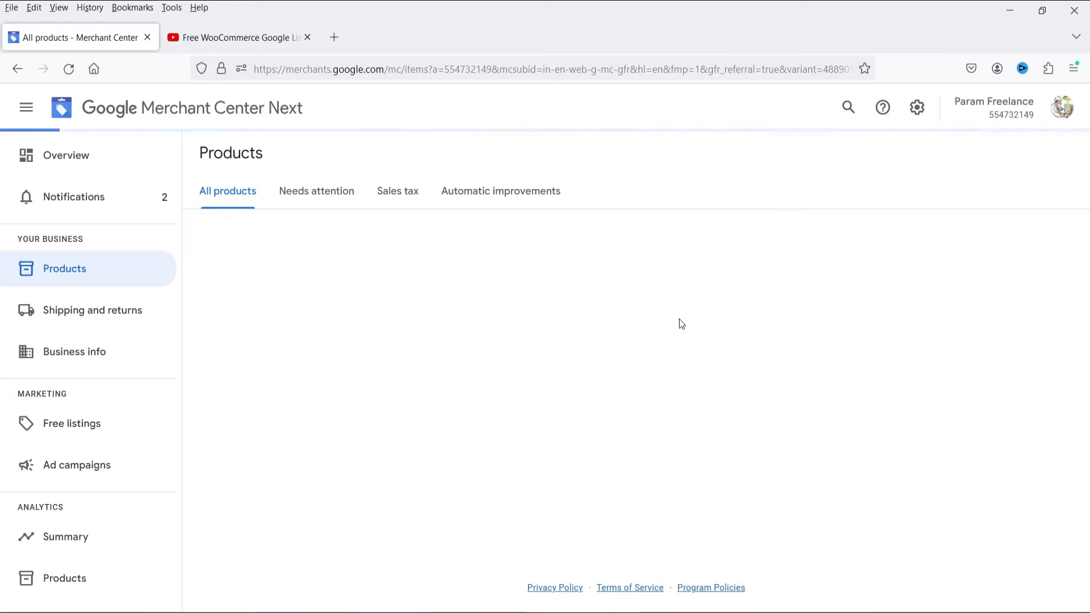
click(652, 536)
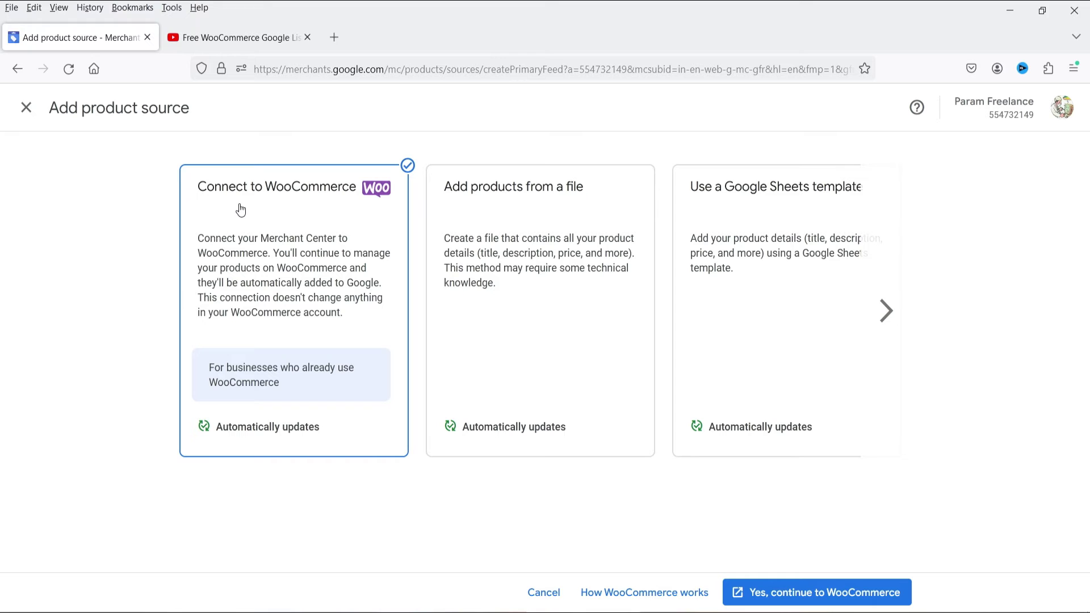
After checking the tutorial video, page through the product source cards and select Add products from a file.
click(226, 37)
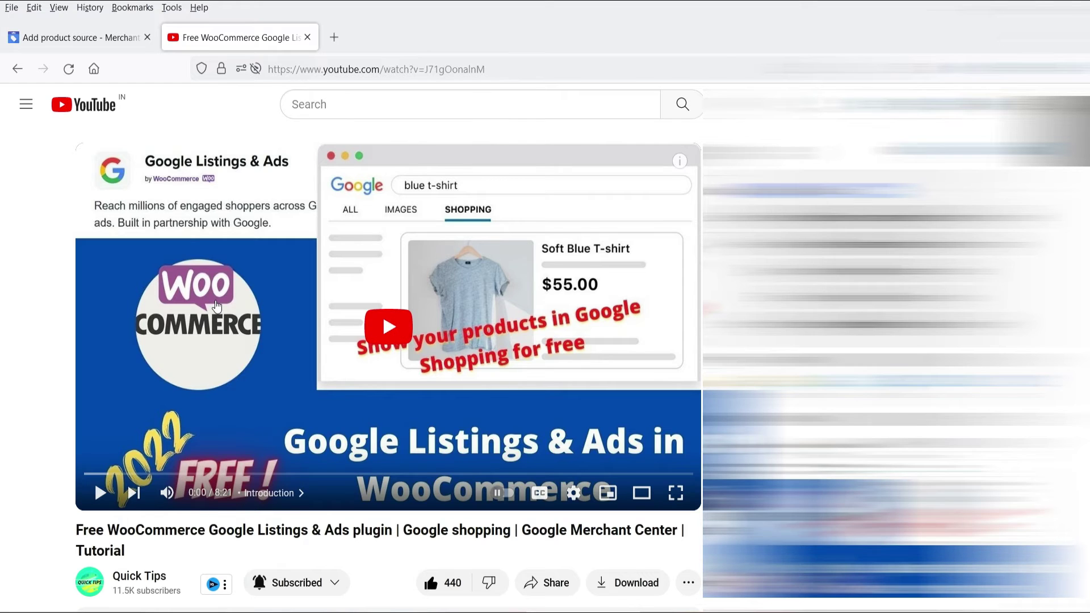
click(62, 37)
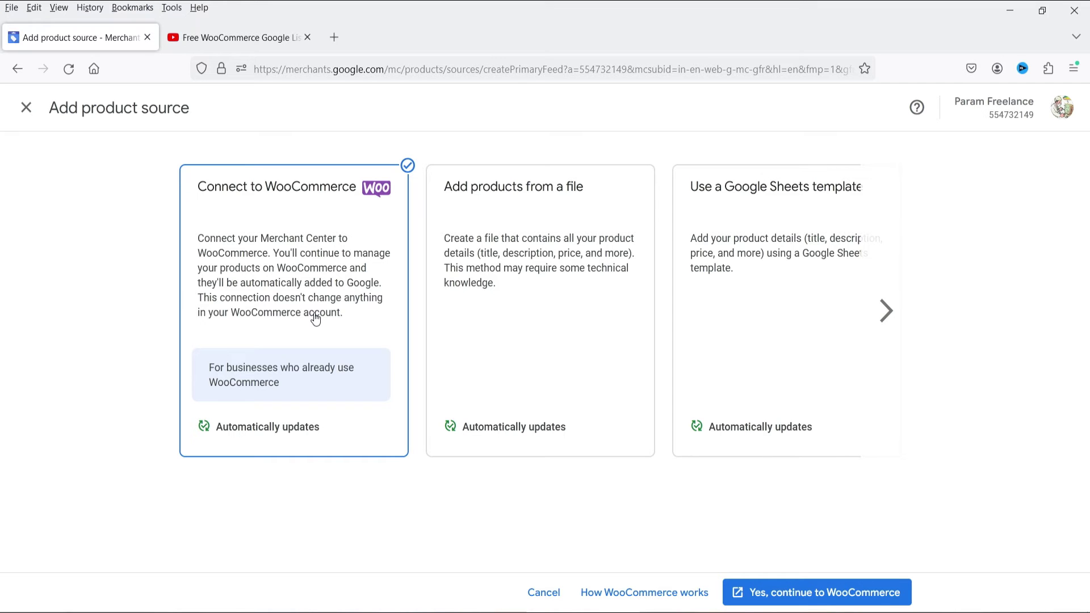
key(ctrl+Tab)
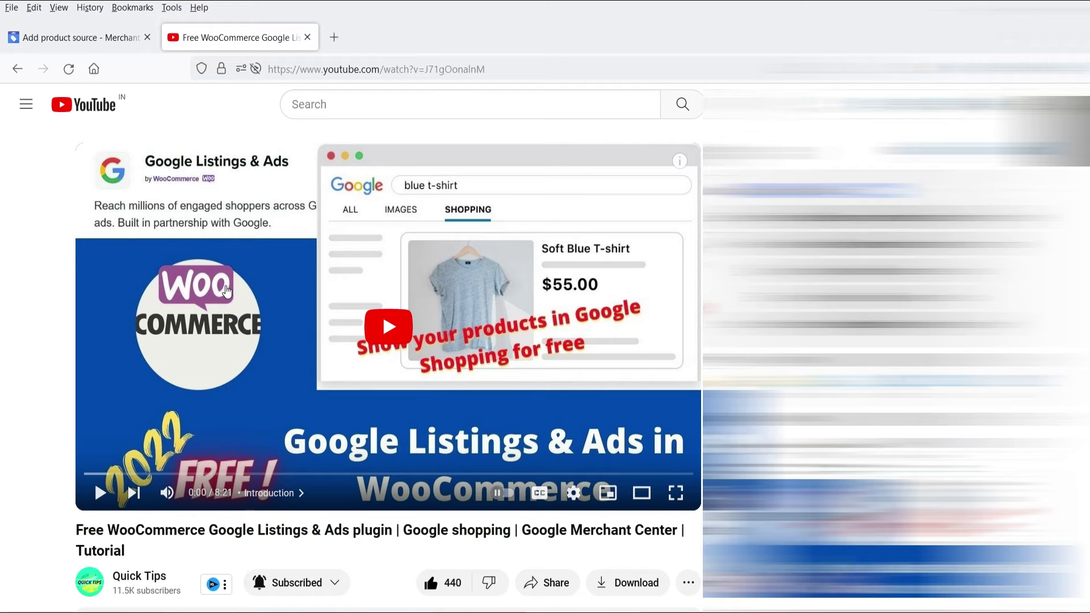
click(41, 38)
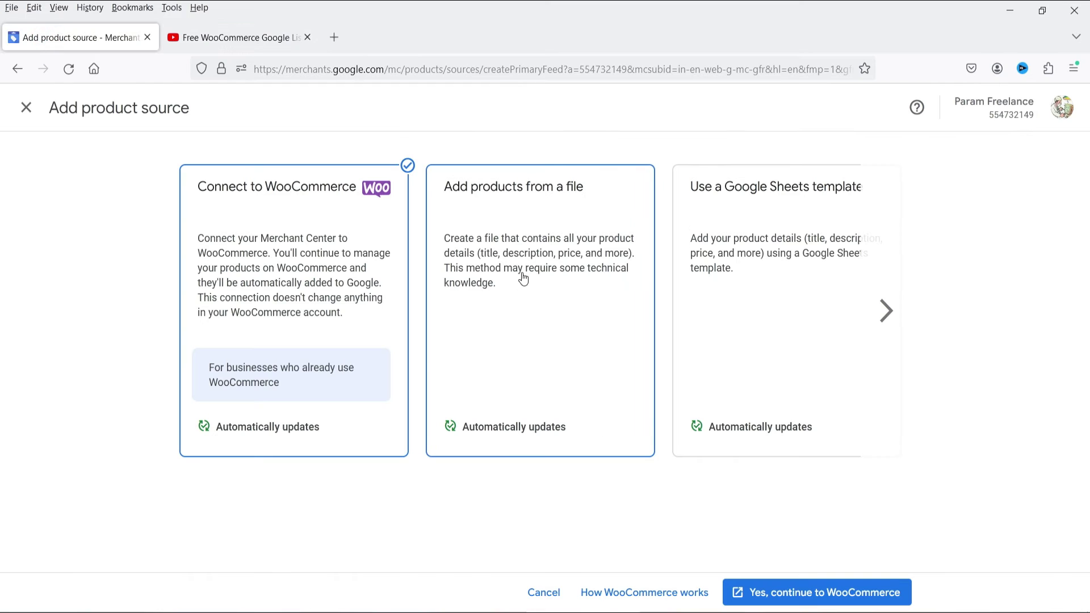
click(891, 313)
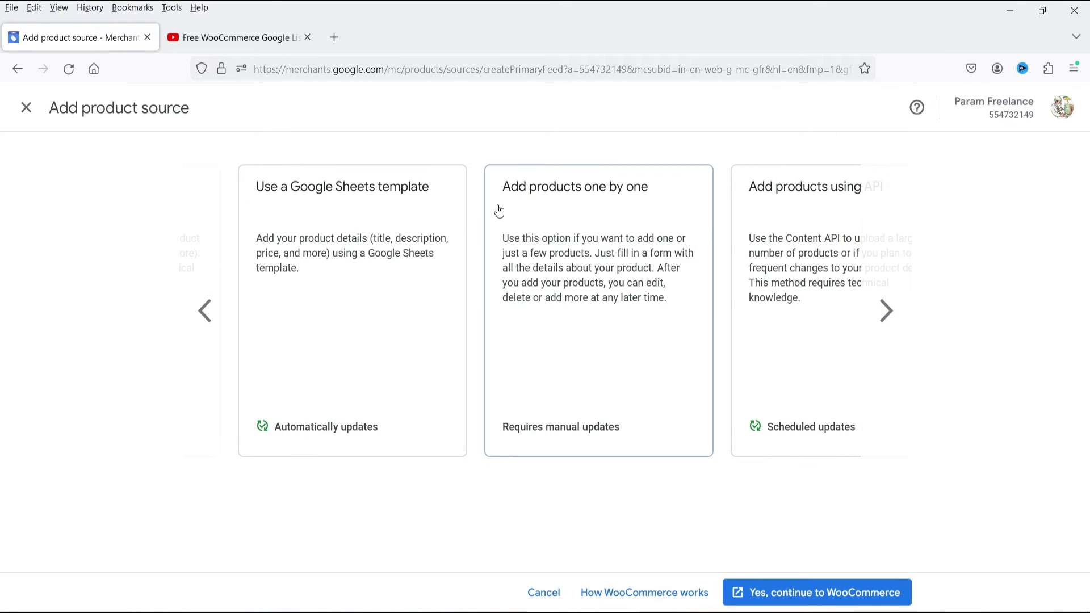
click(893, 312)
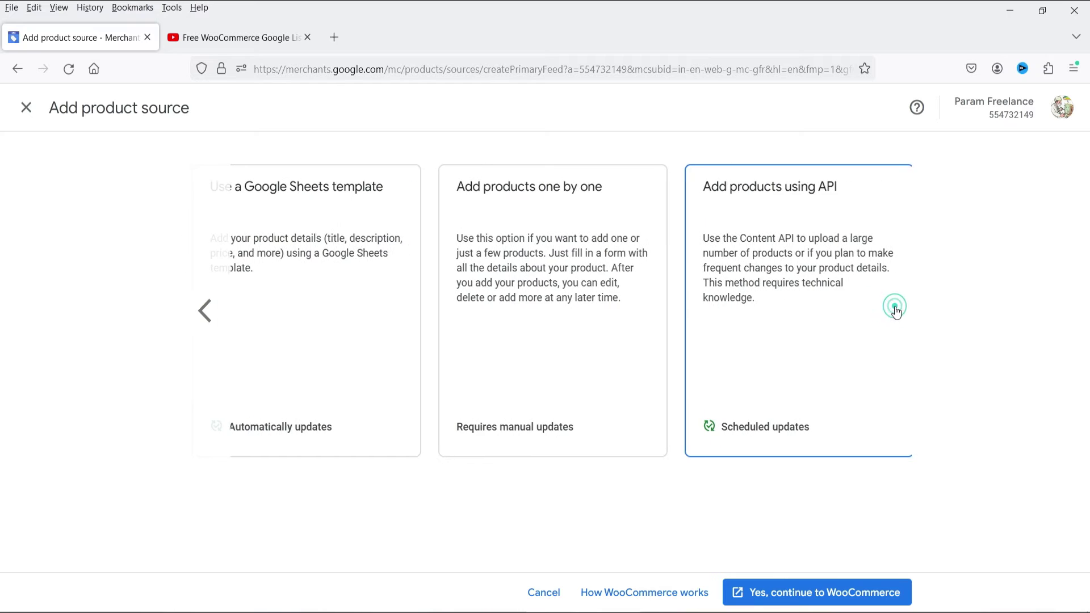
click(205, 310)
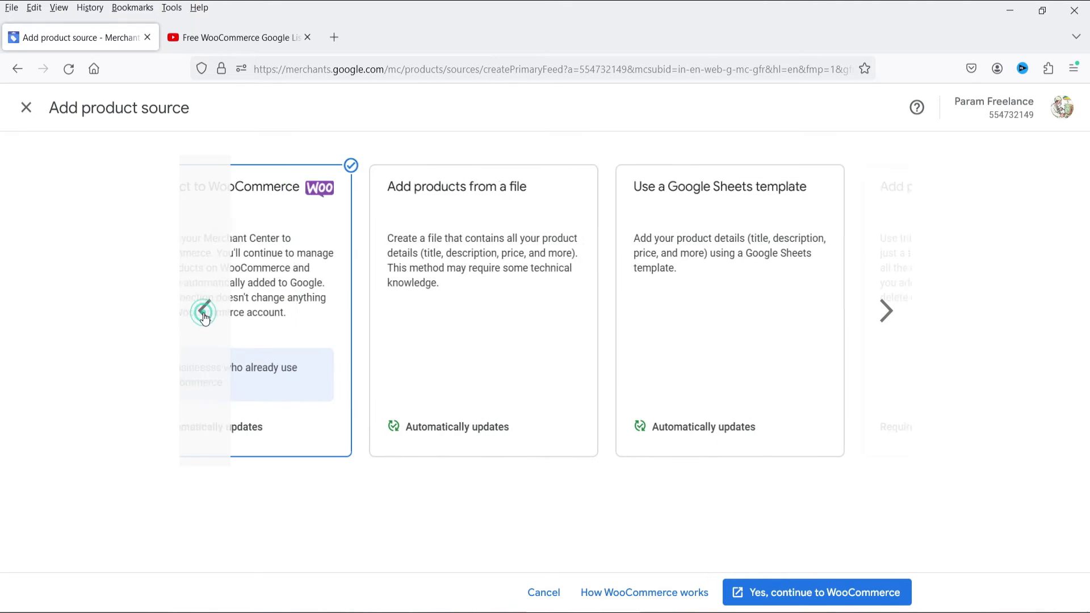
click(475, 230)
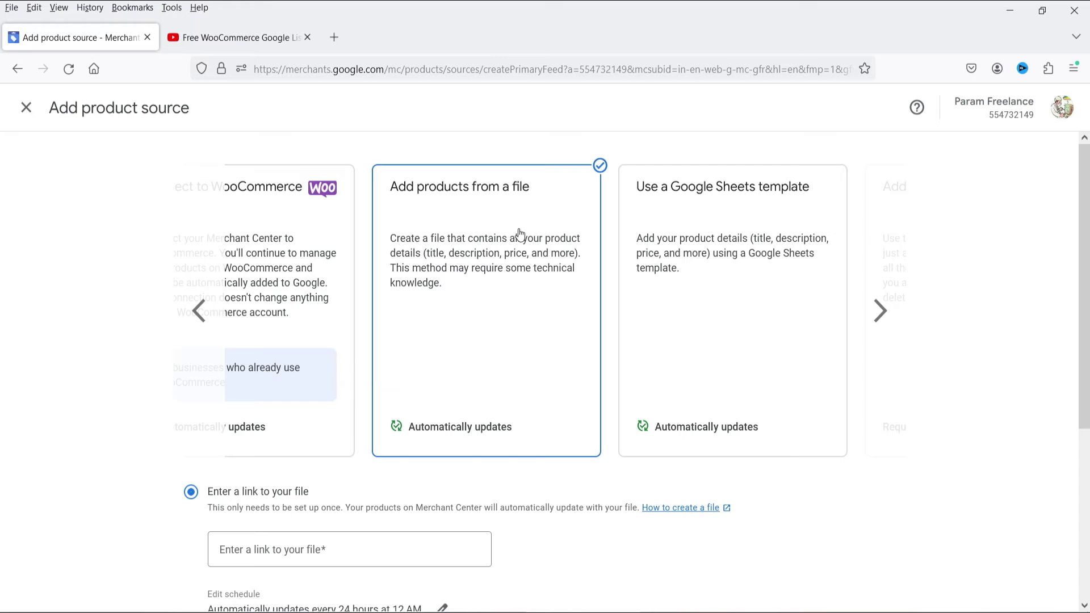
Paste the copied CTX Feed URL ending googleshoppingtest1.xml into the file link field.
scroll(516, 236, down, 4)
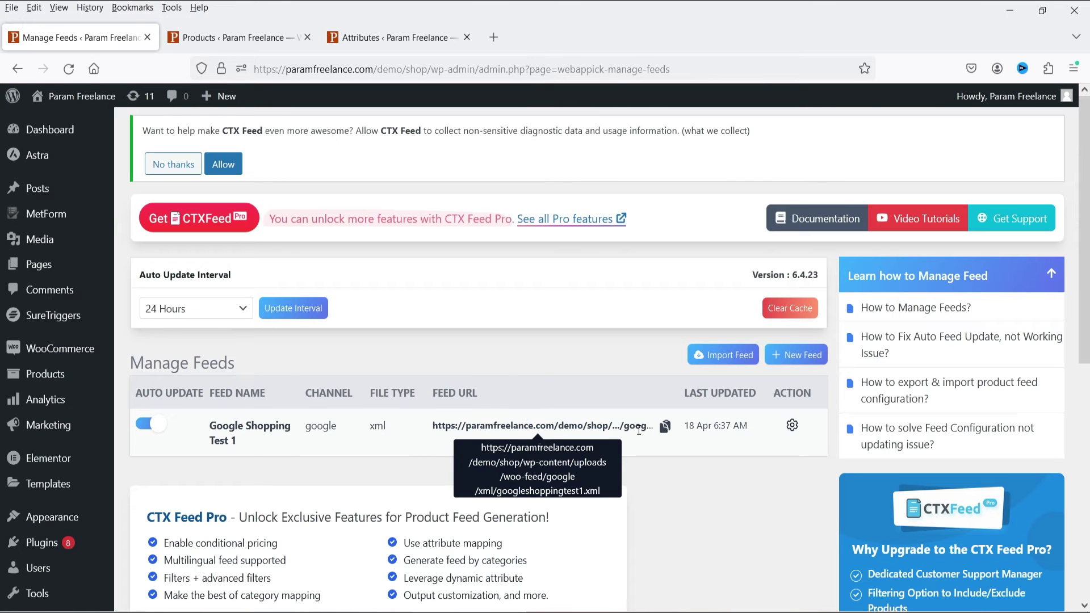
click(665, 427)
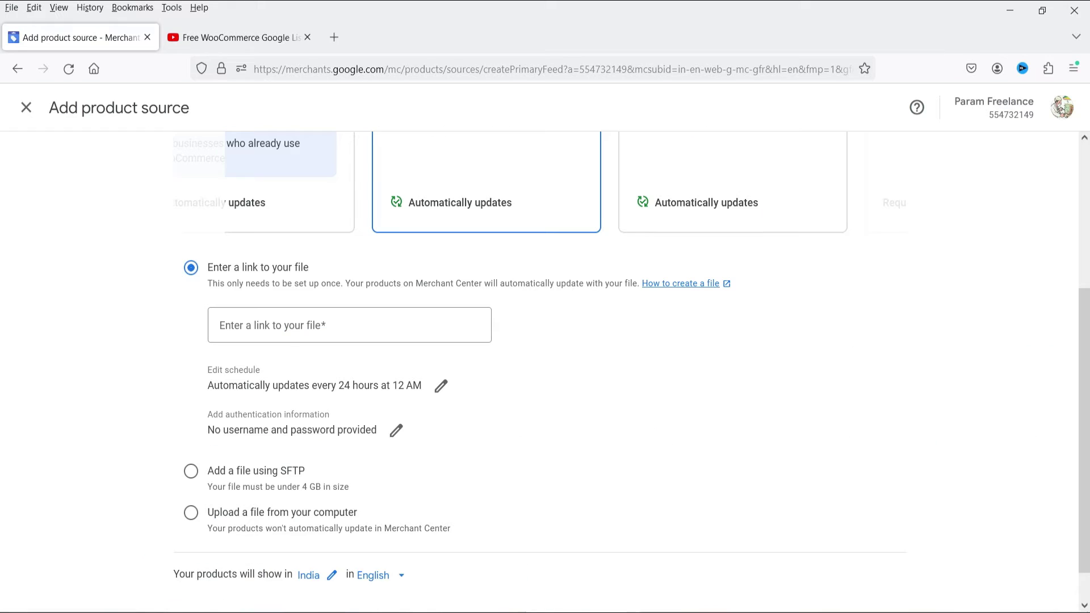
click(275, 333)
key(ctrl+v)
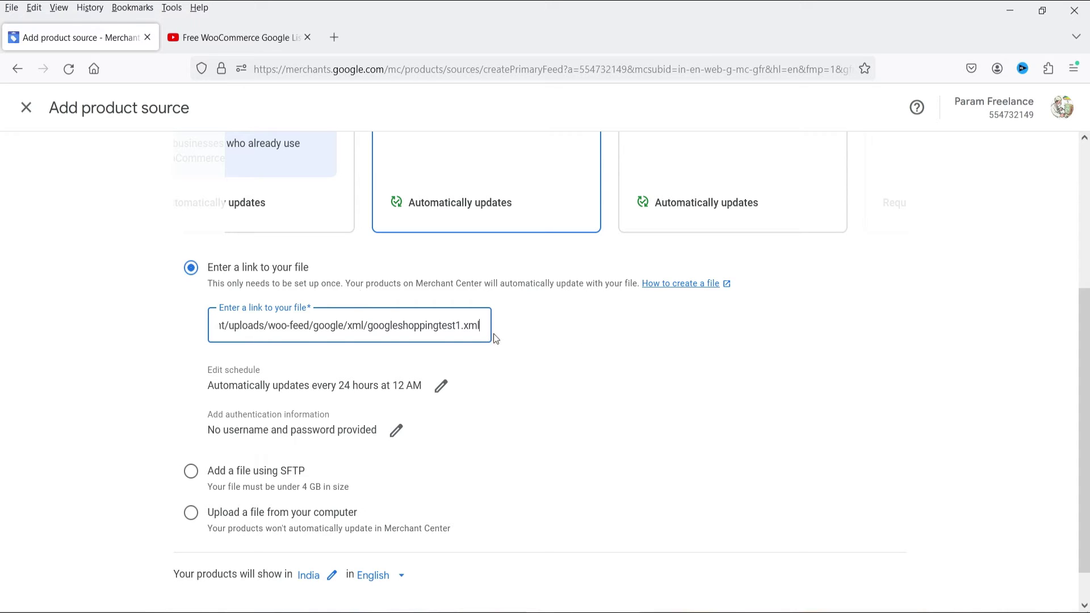
click(684, 386)
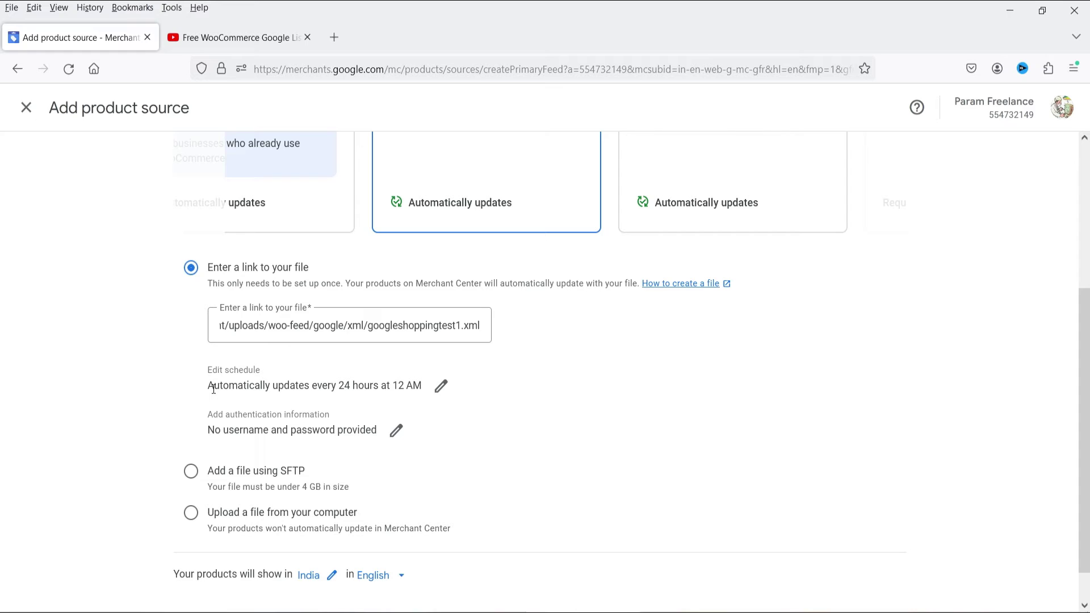
scroll(540, 403, down, 1)
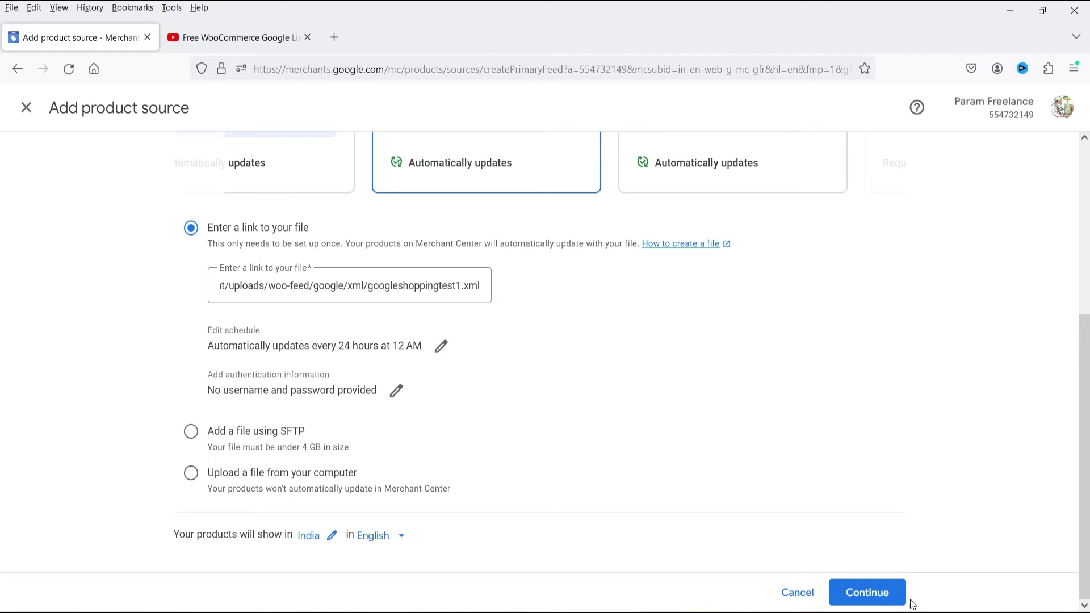
Create Products Source 1 from the file URL, update it, and open its 55 products.
click(883, 595)
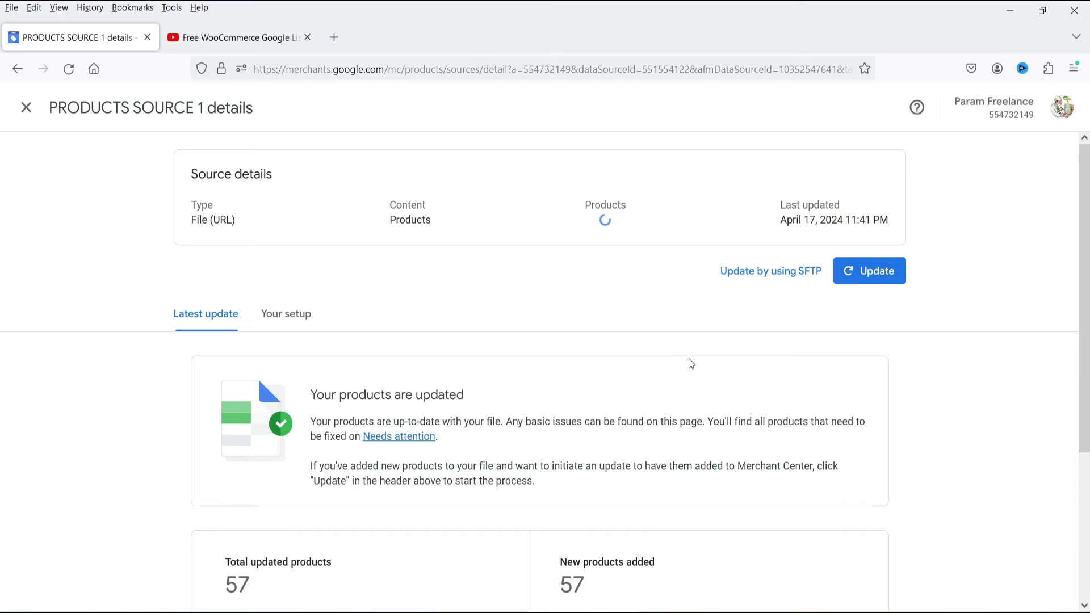
scroll(689, 359, down, 3)
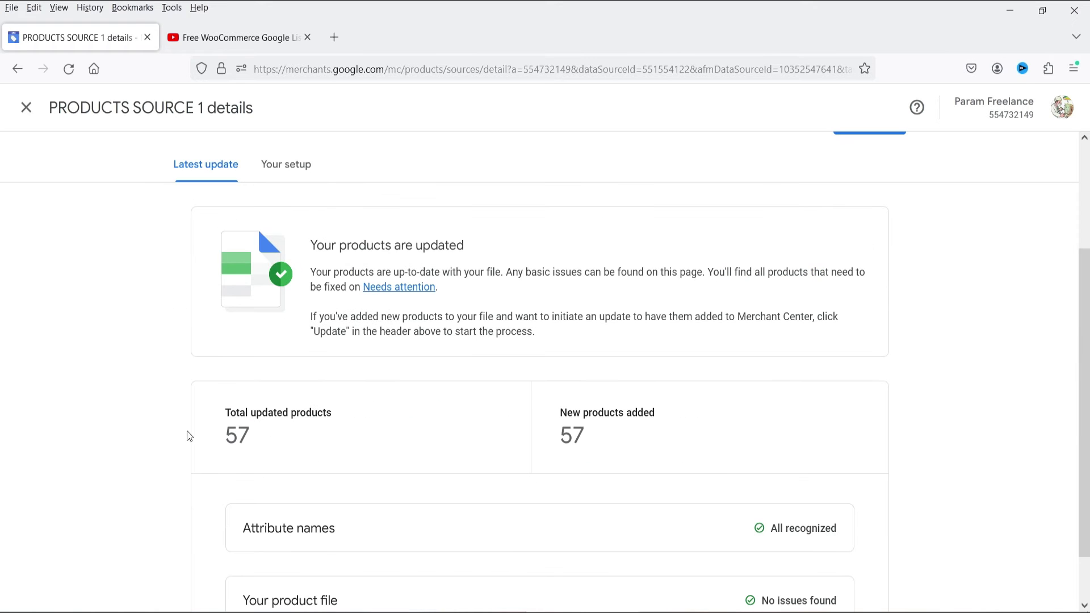
scroll(815, 407, down, 1)
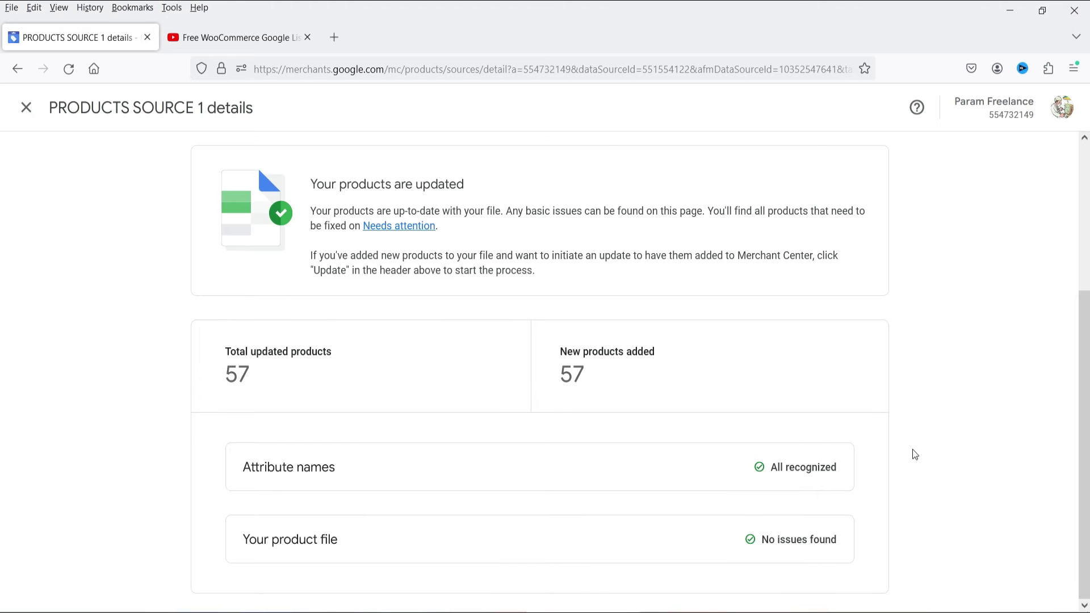
scroll(912, 448, up, 3)
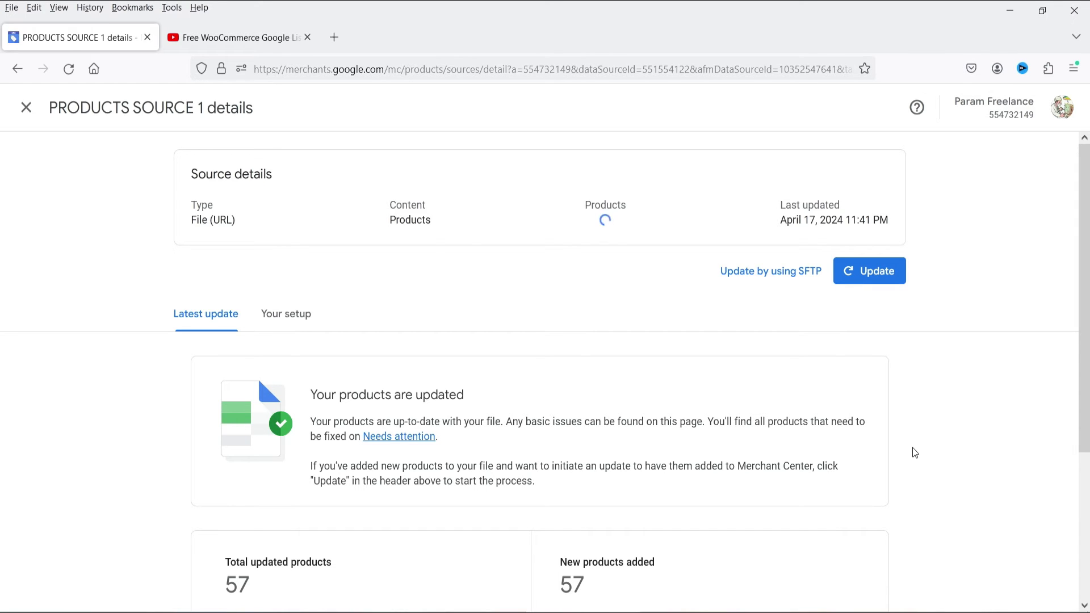
click(900, 275)
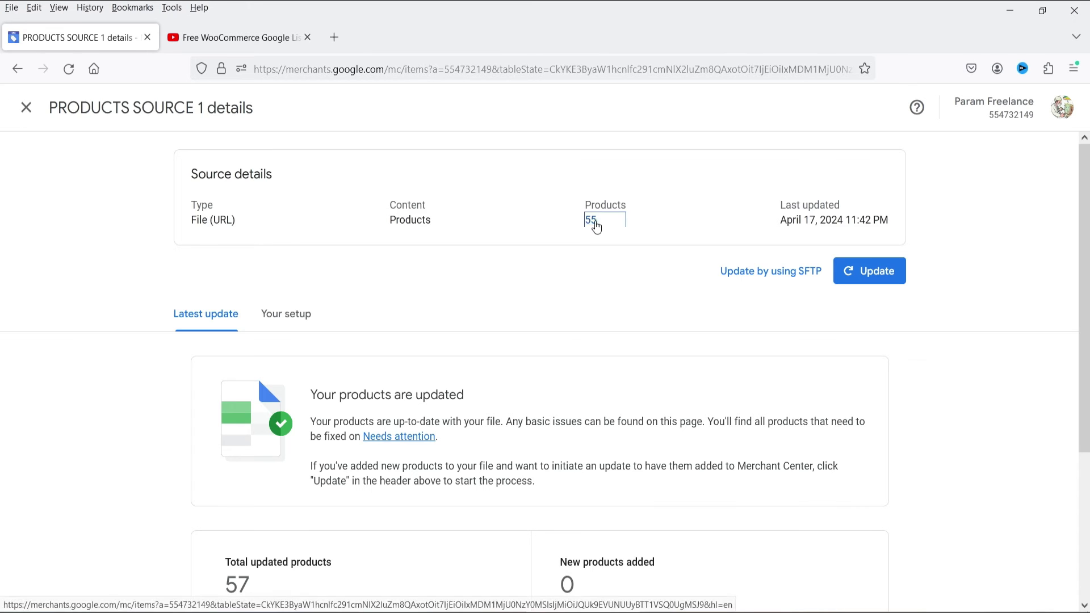
click(592, 222)
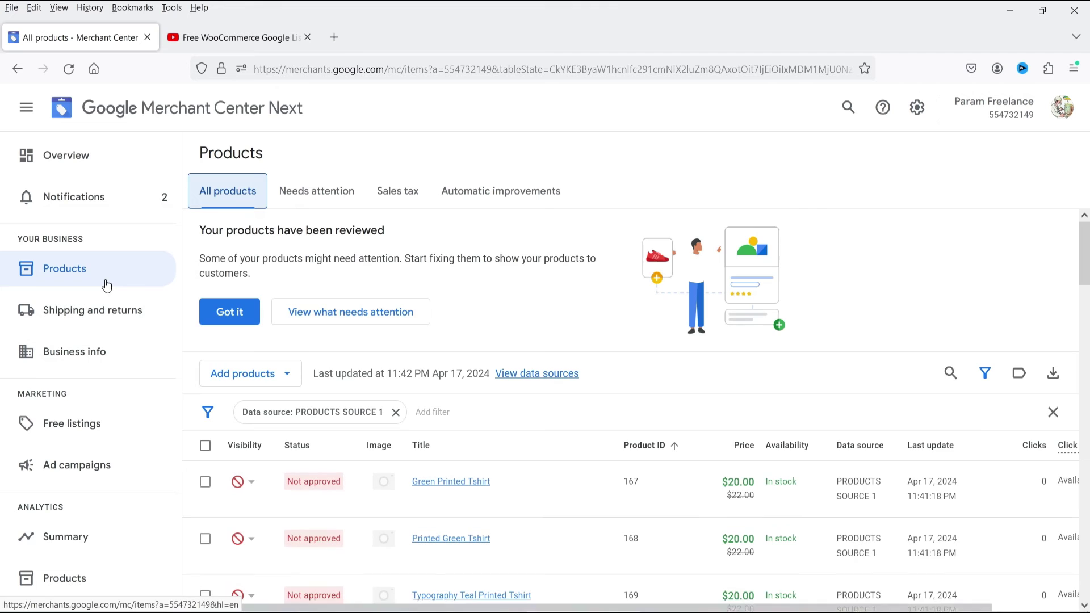
Find the Green Printed Tshirt in All products and open its Review and fix issues page.
scroll(644, 290, down, 2)
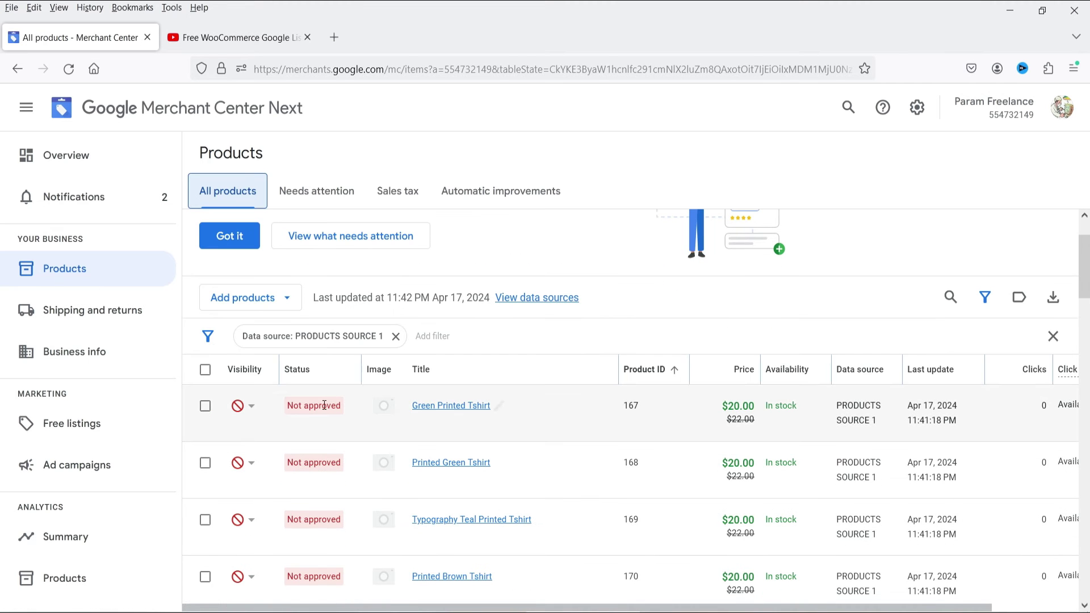
scroll(937, 407, down, 2)
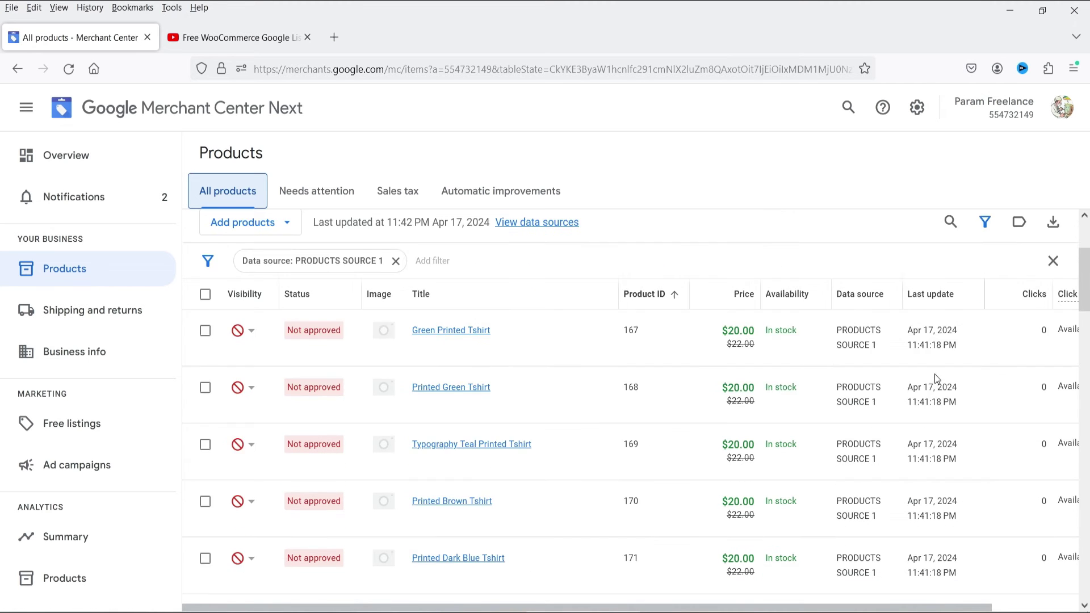
scroll(920, 370, up, 2)
scroll(920, 370, down, 10)
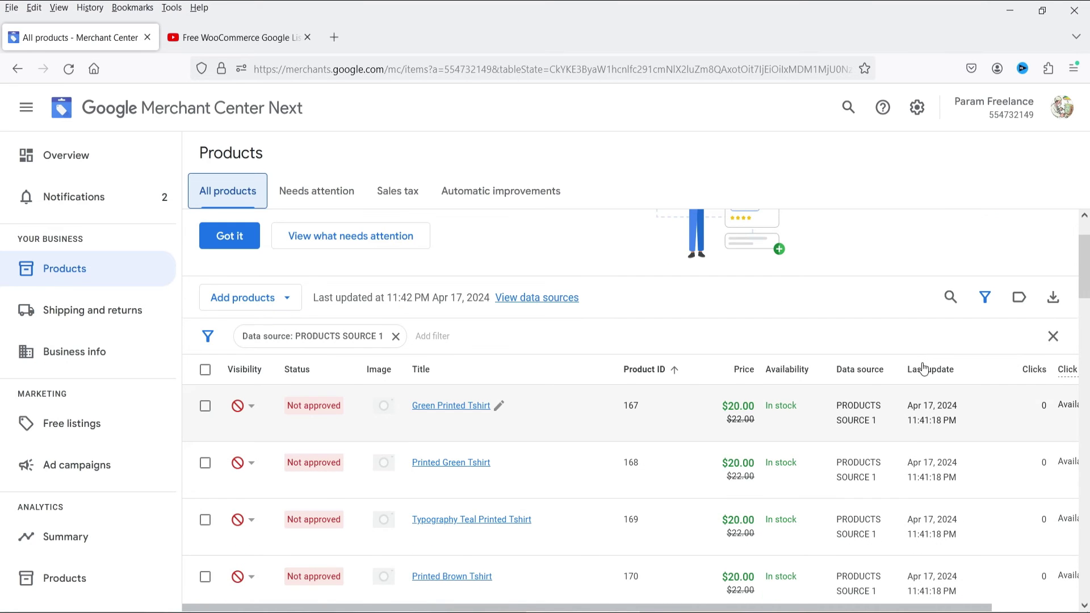
scroll(925, 370, down, 10)
scroll(925, 370, up, 2)
scroll(925, 371, down, 2)
scroll(911, 377, up, 10)
scroll(255, 371, up, 15)
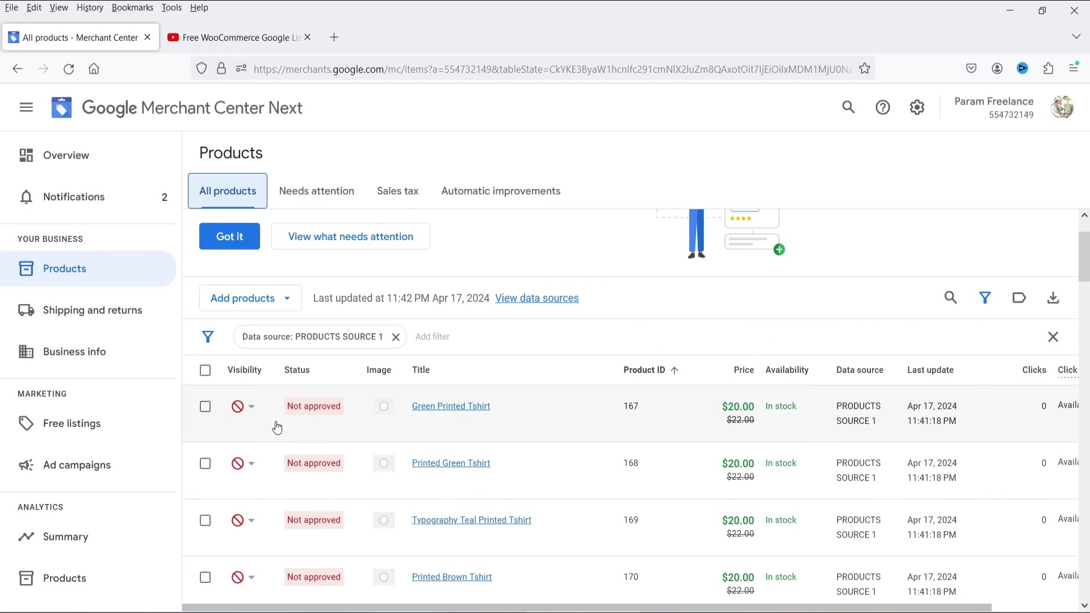
click(251, 408)
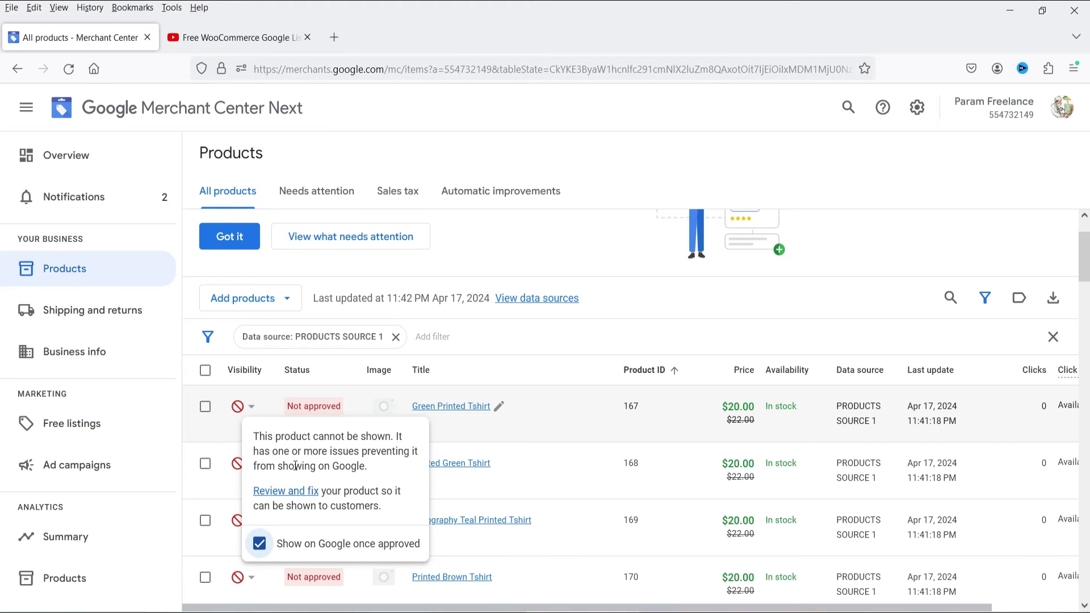
click(275, 491)
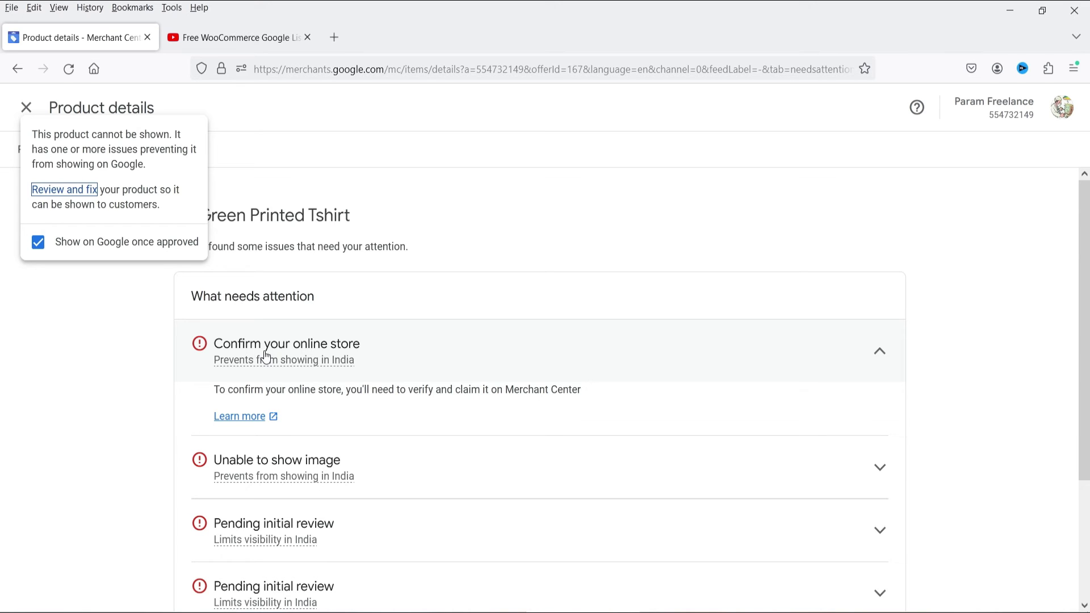
Read the online store URL verification help article, then return to the product's issues tab.
click(272, 418)
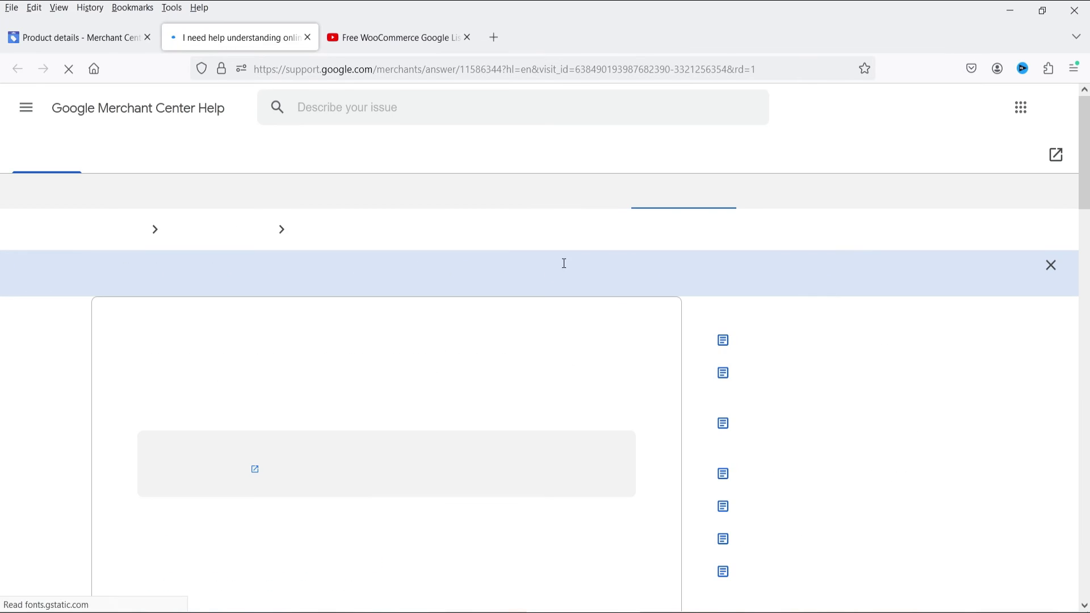
scroll(755, 288, down, 4)
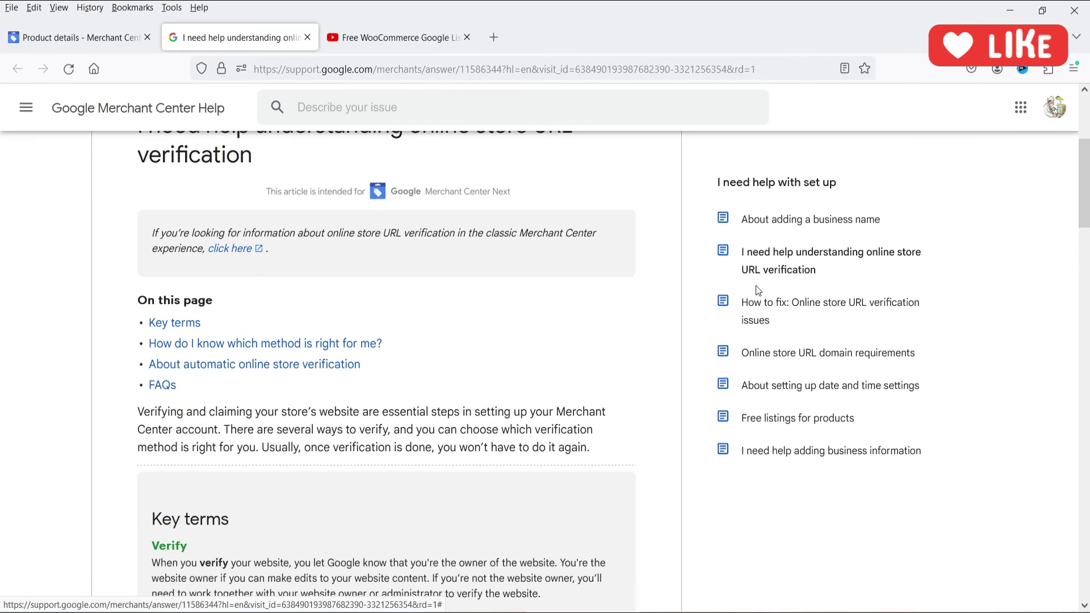
scroll(557, 272, up, 3)
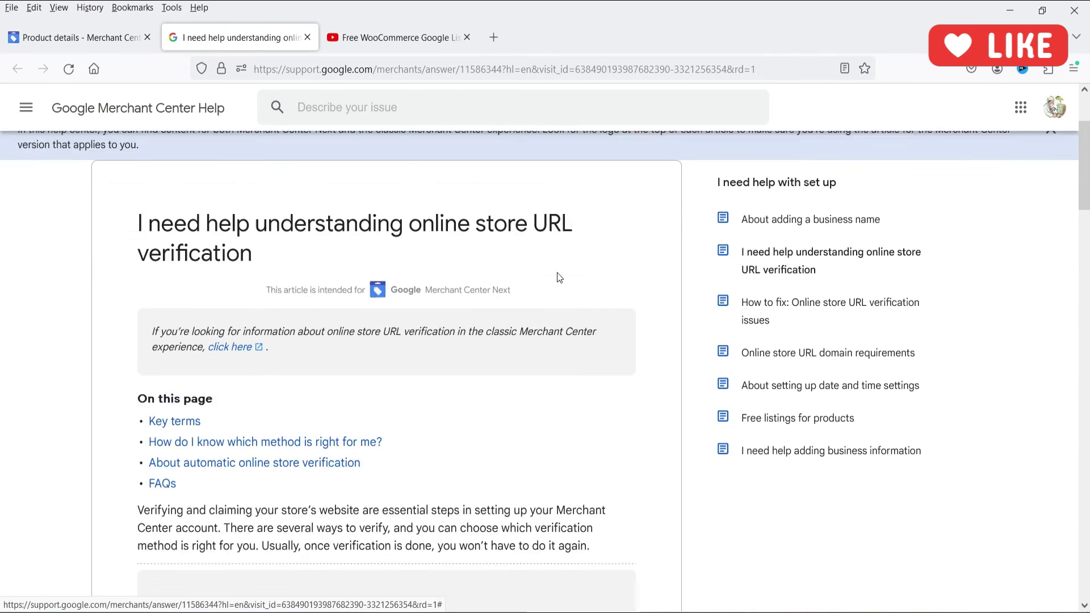
scroll(557, 275, down, 7)
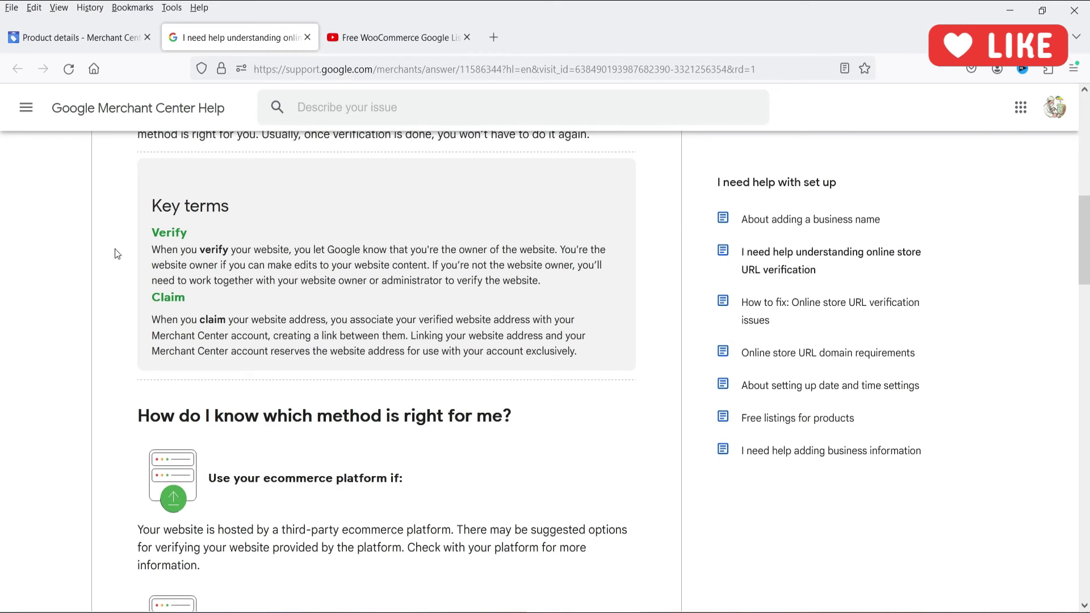
scroll(344, 269, down, 3)
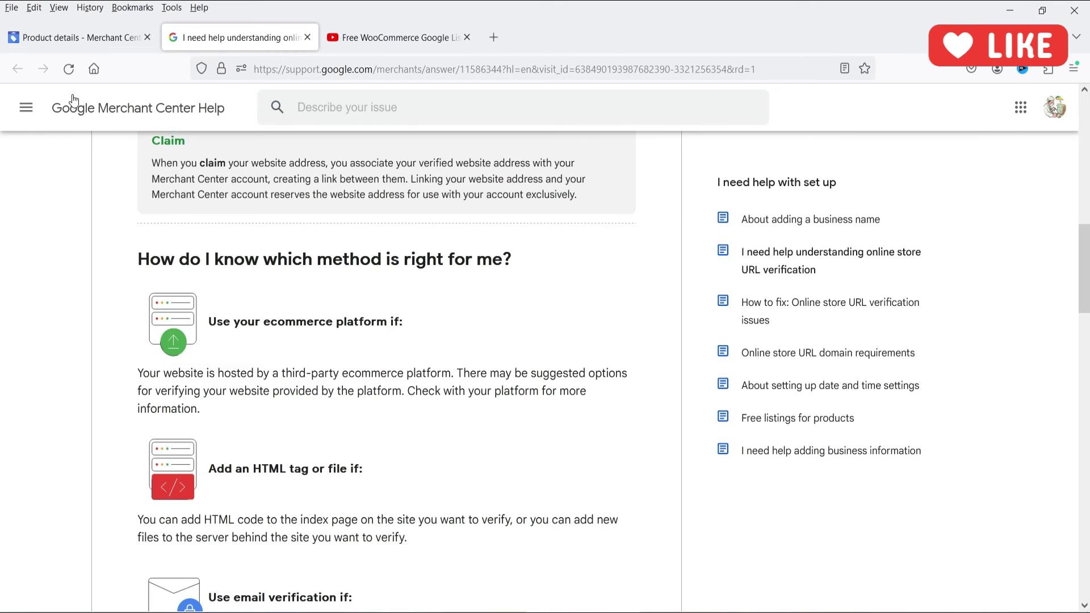
click(64, 37)
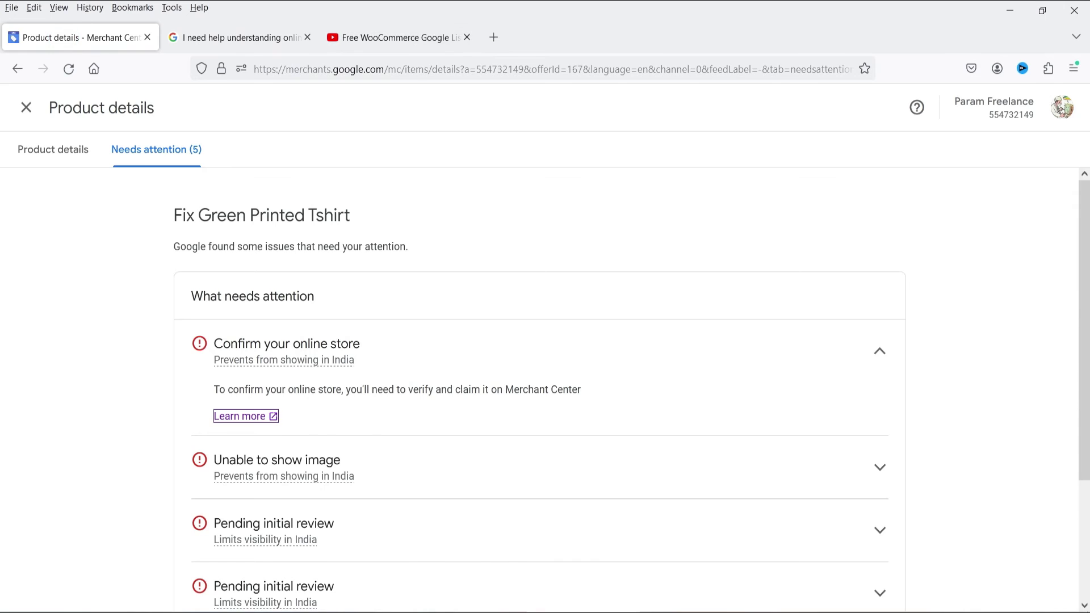
key(alt+Tab)
click(240, 37)
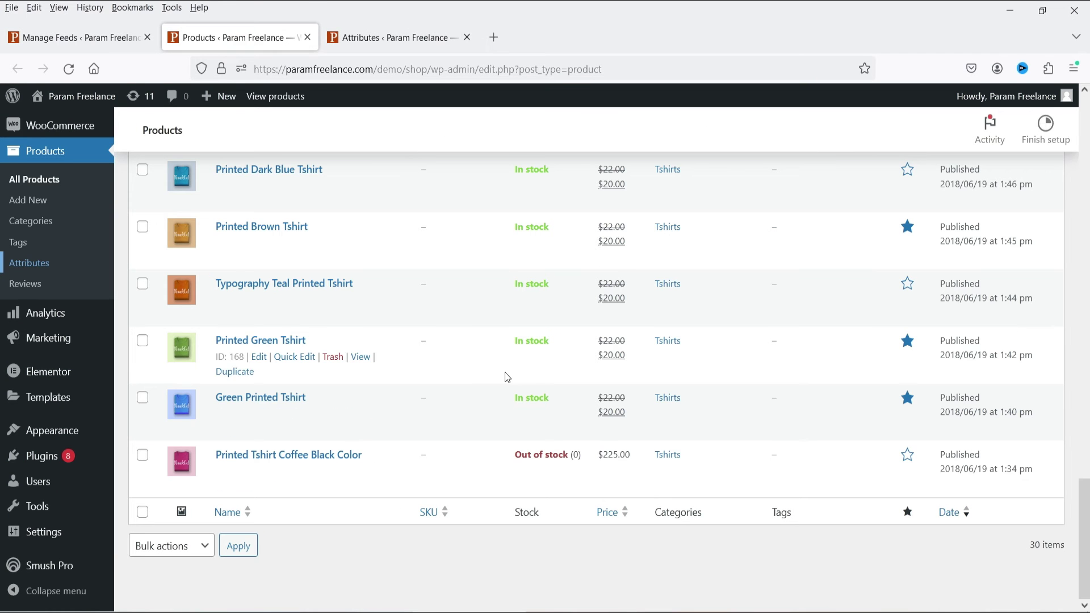
key(alt+Tab)
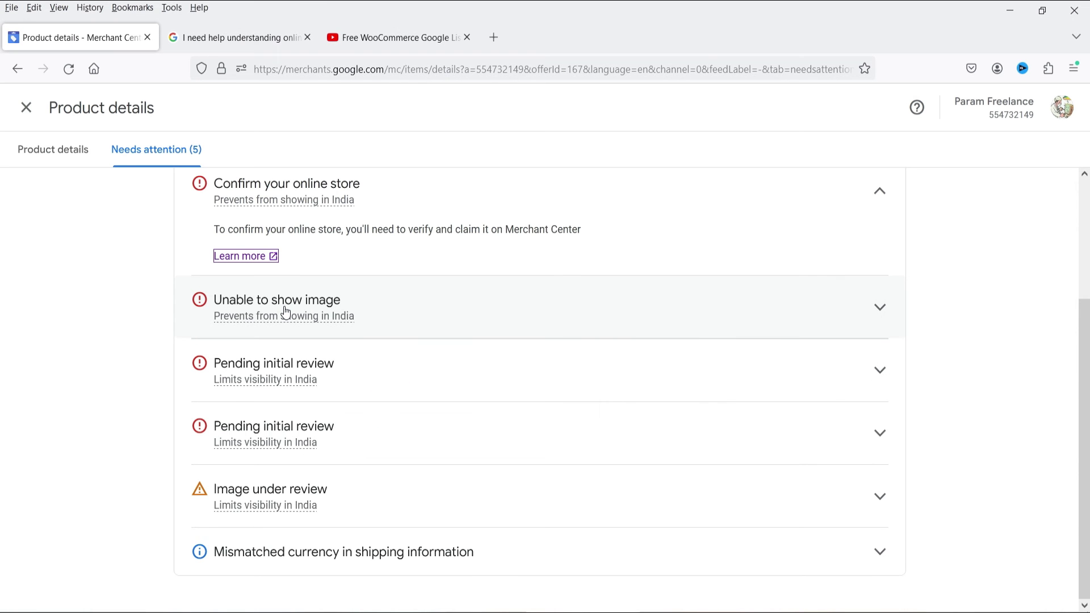
mouse_move(258, 383)
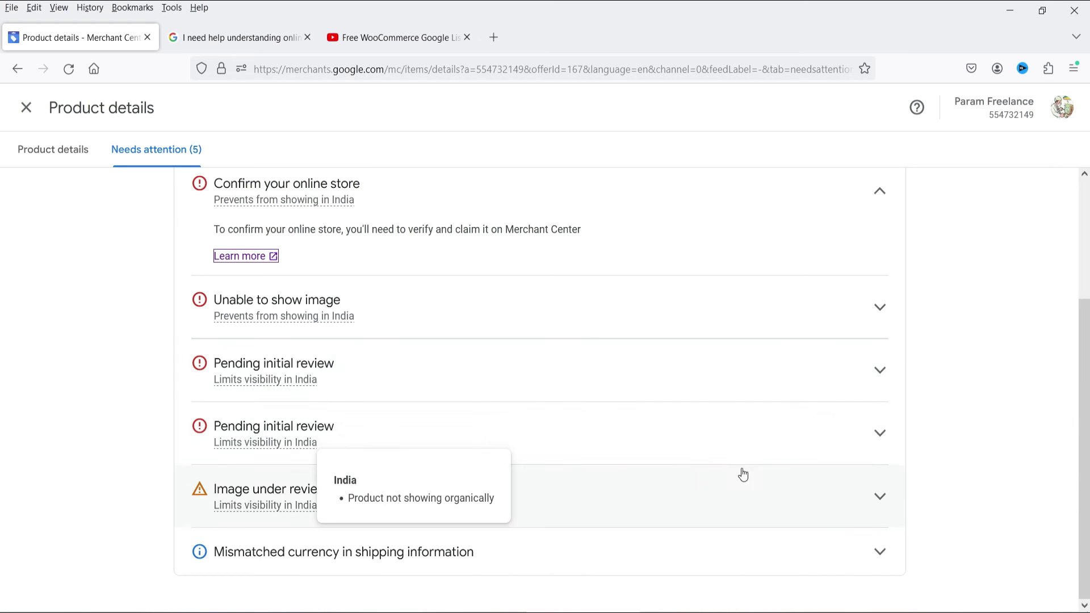
mouse_move(268, 444)
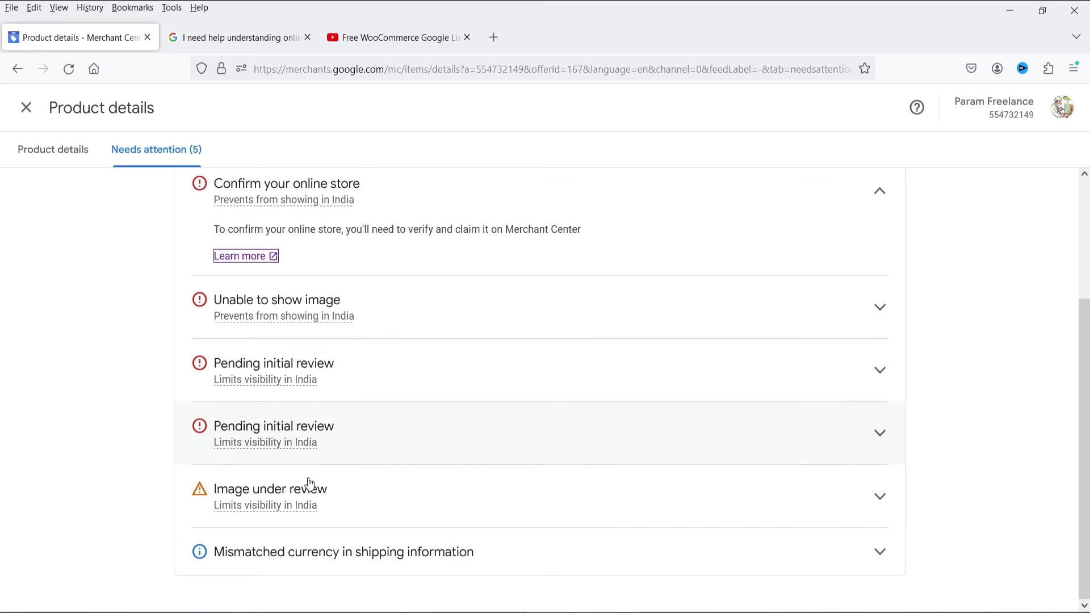
mouse_move(237, 508)
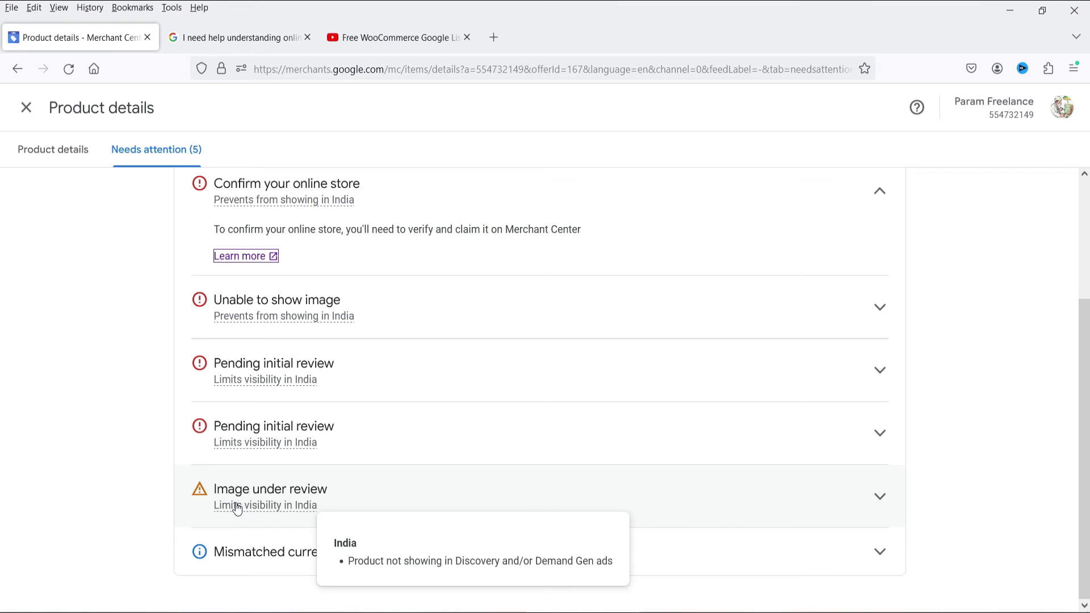
click(581, 550)
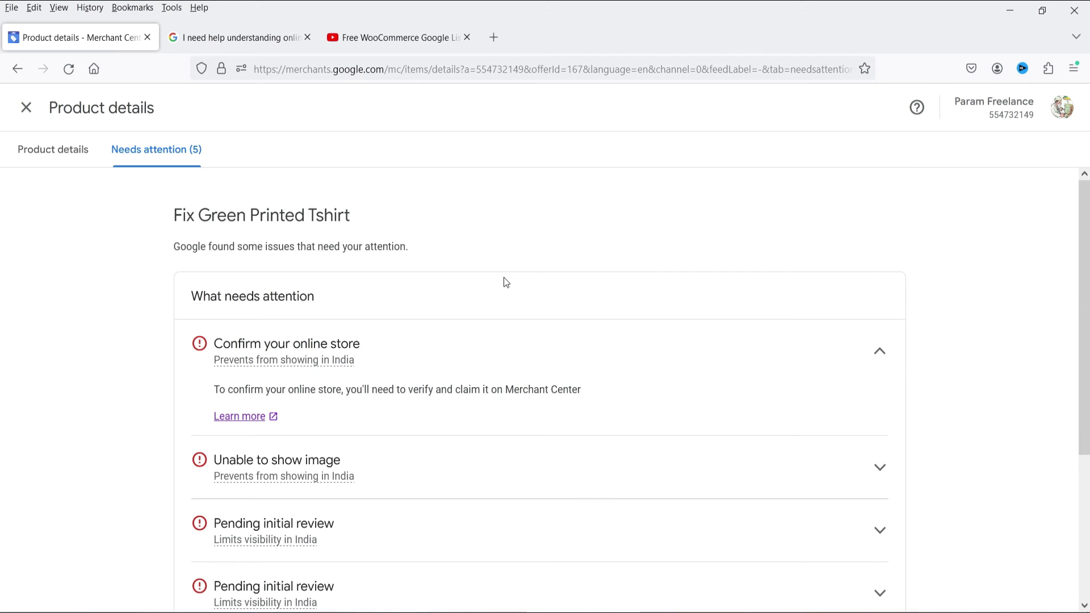
click(26, 107)
Open the Printed Green Tshirt's details and view its product page on the store website.
scroll(511, 301, down, 3)
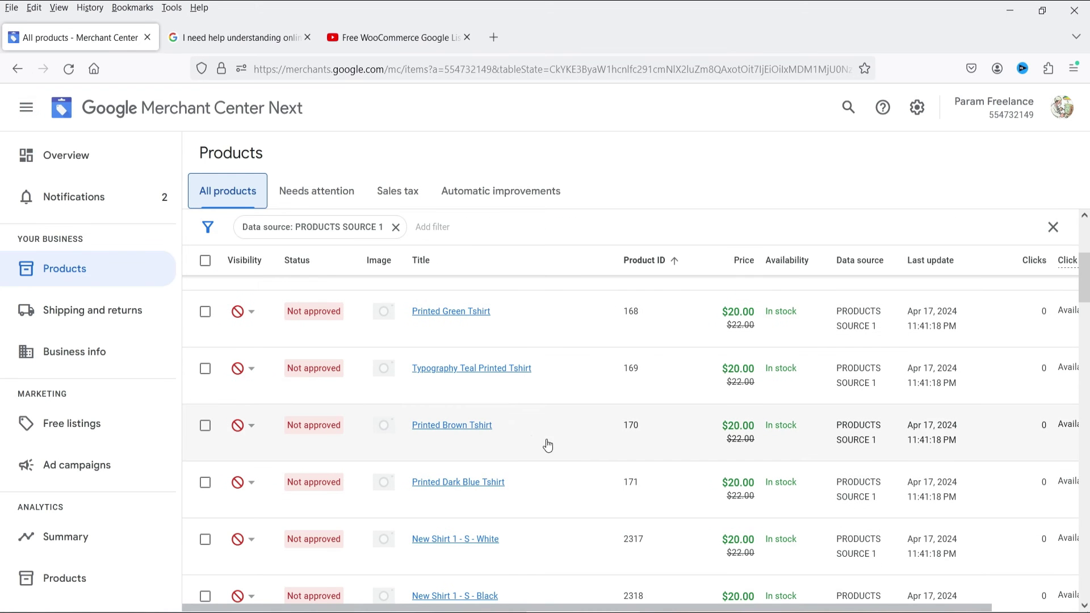
click(464, 320)
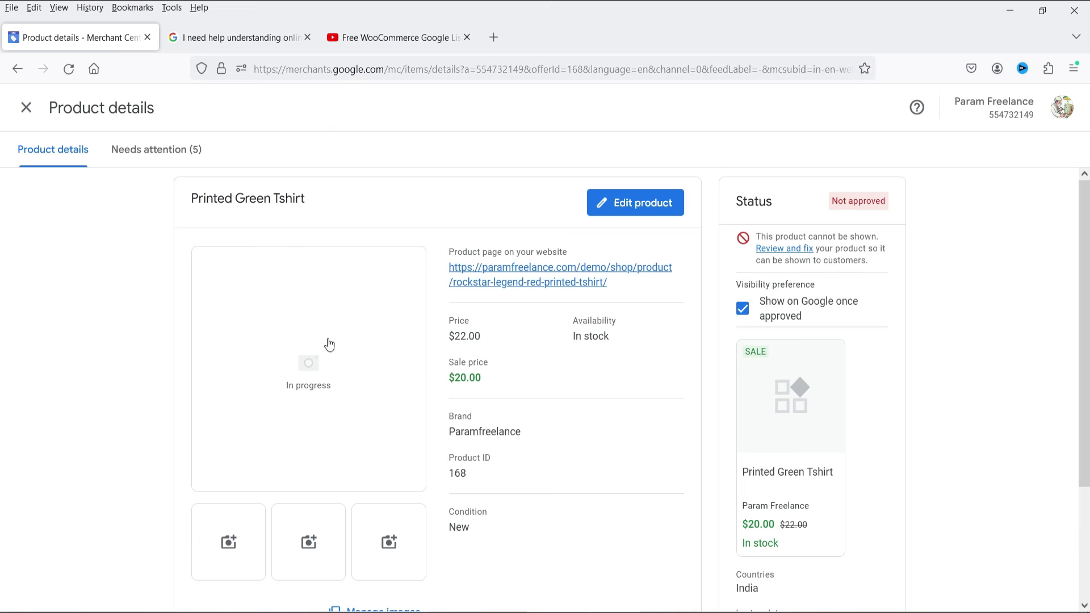
click(565, 283)
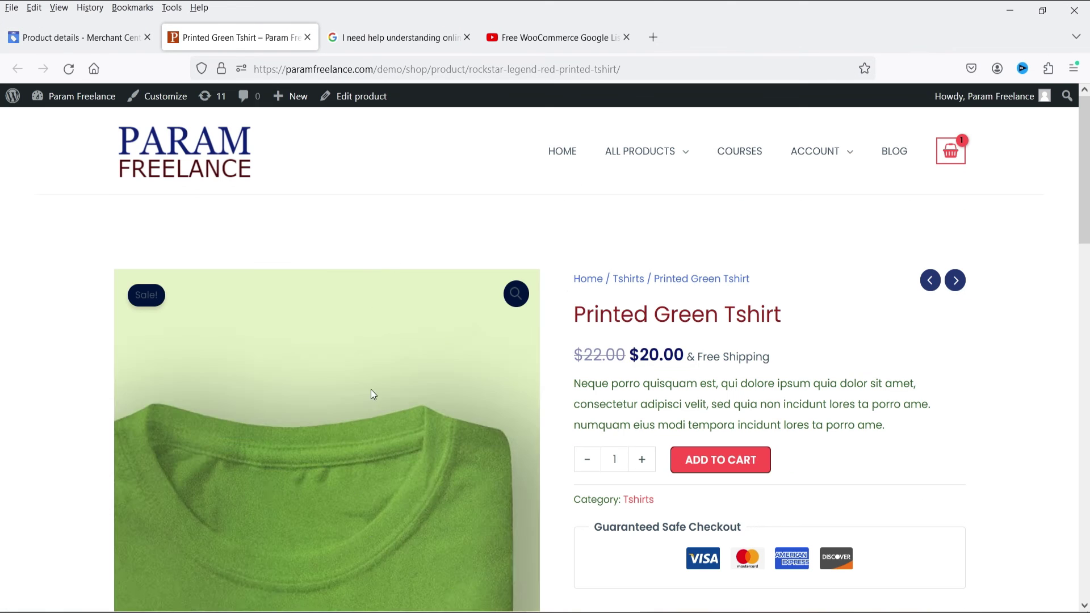
scroll(795, 301, down, 1)
click(99, 46)
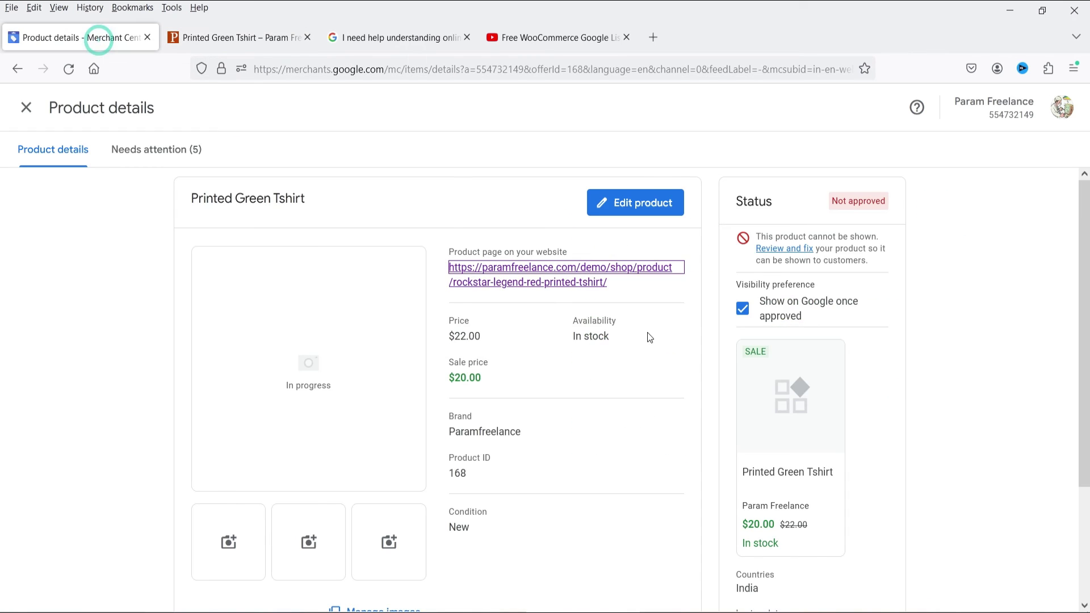
scroll(553, 314, down, 3)
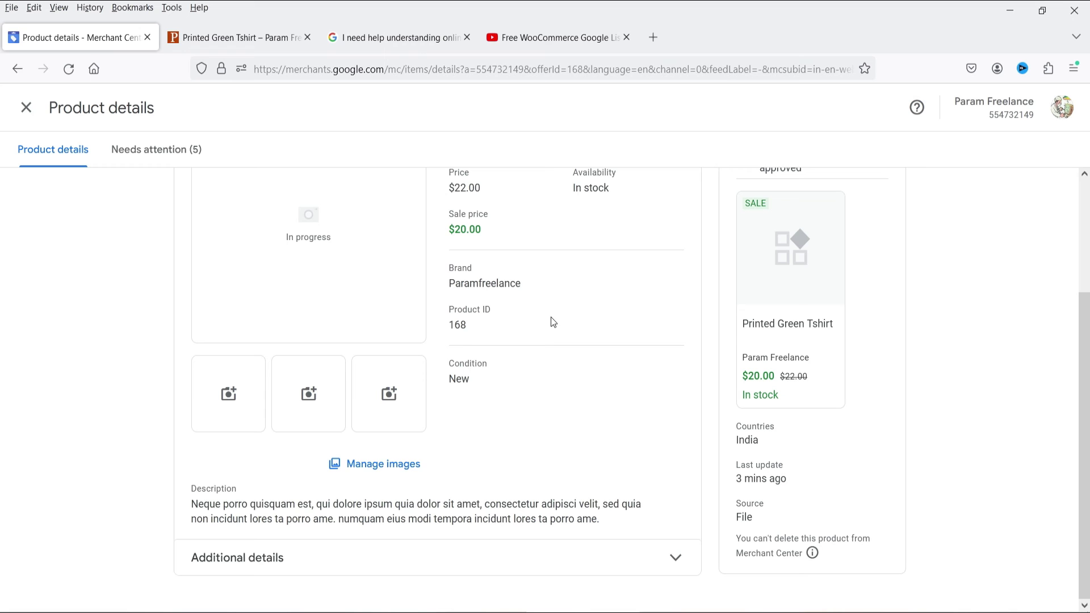
scroll(551, 318, up, 3)
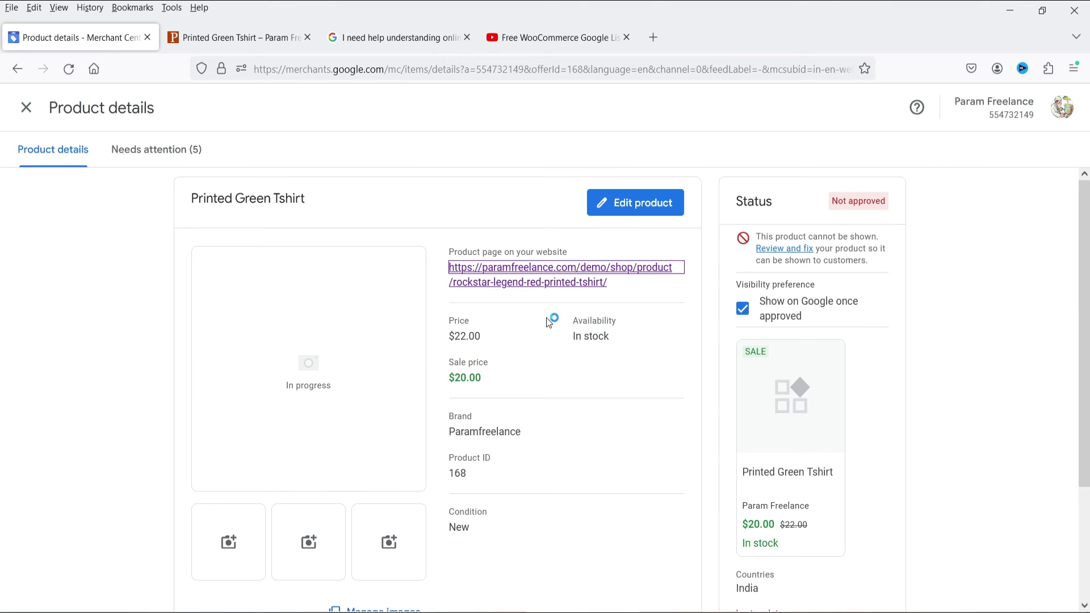
Review its Needs attention issues, expanding Mismatched currency in shipping information.
click(143, 153)
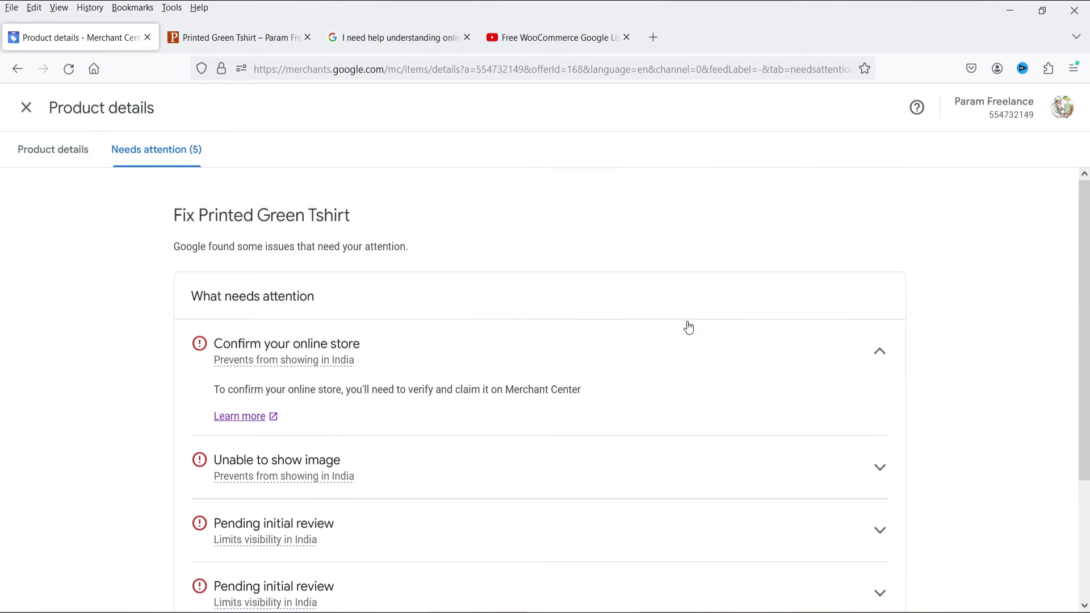
scroll(590, 300, down, 3)
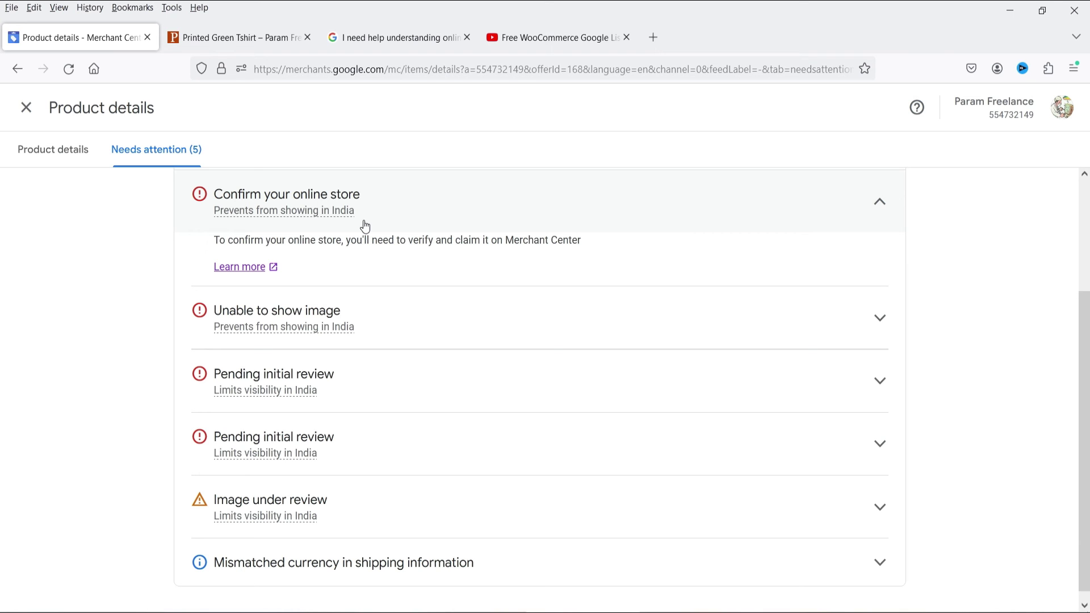
click(540, 563)
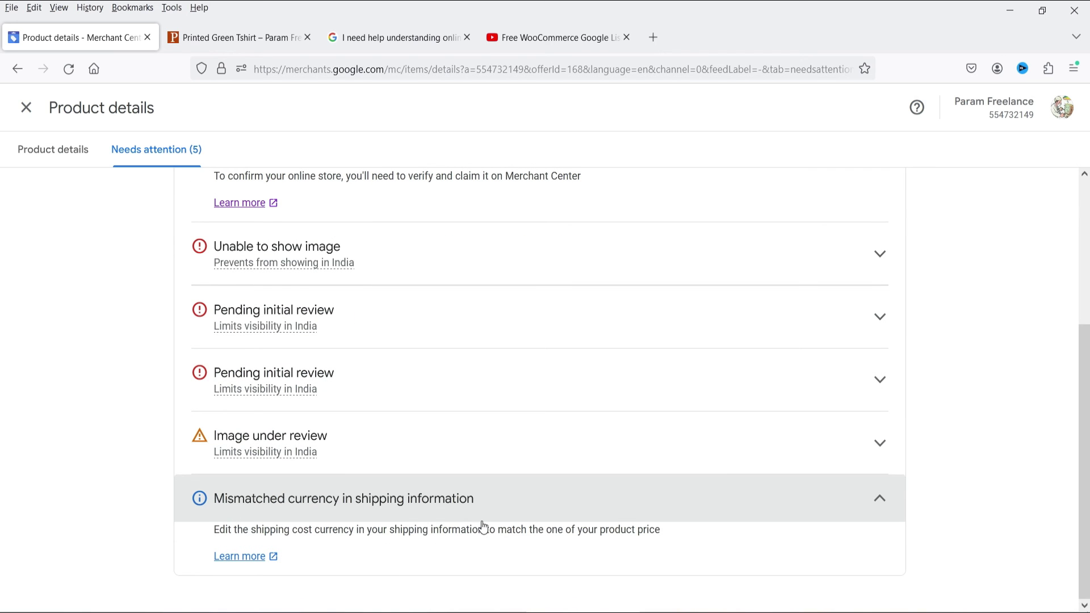
click(238, 36)
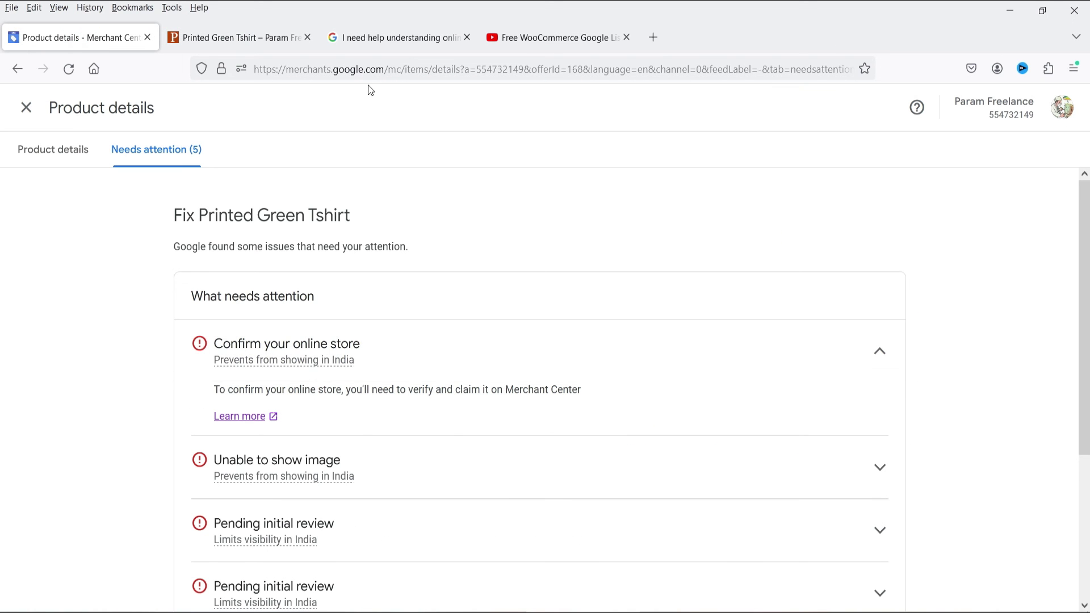
click(392, 37)
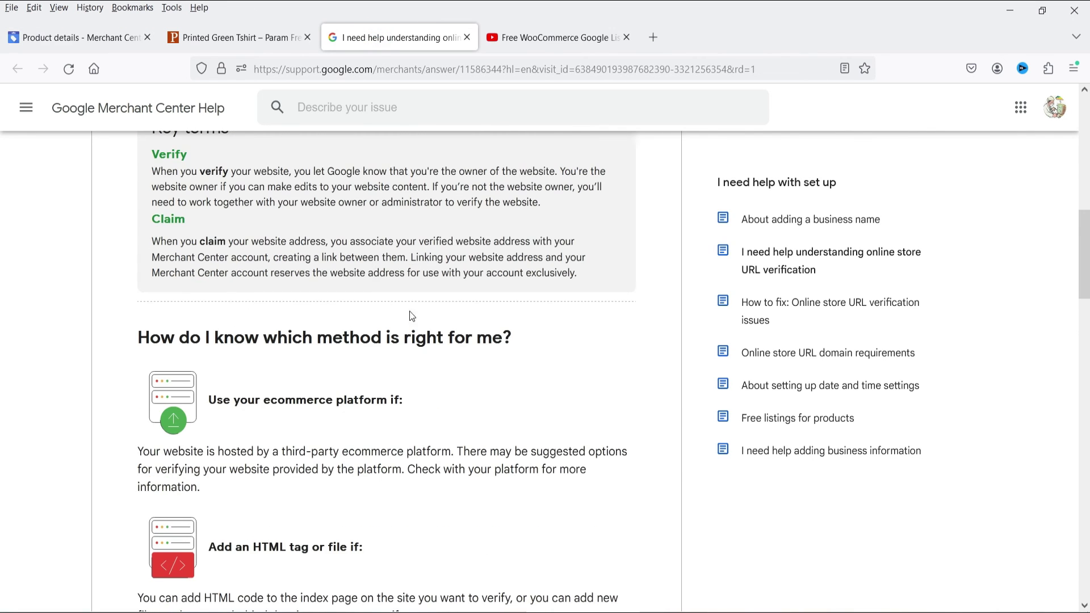
scroll(391, 305, down, 3)
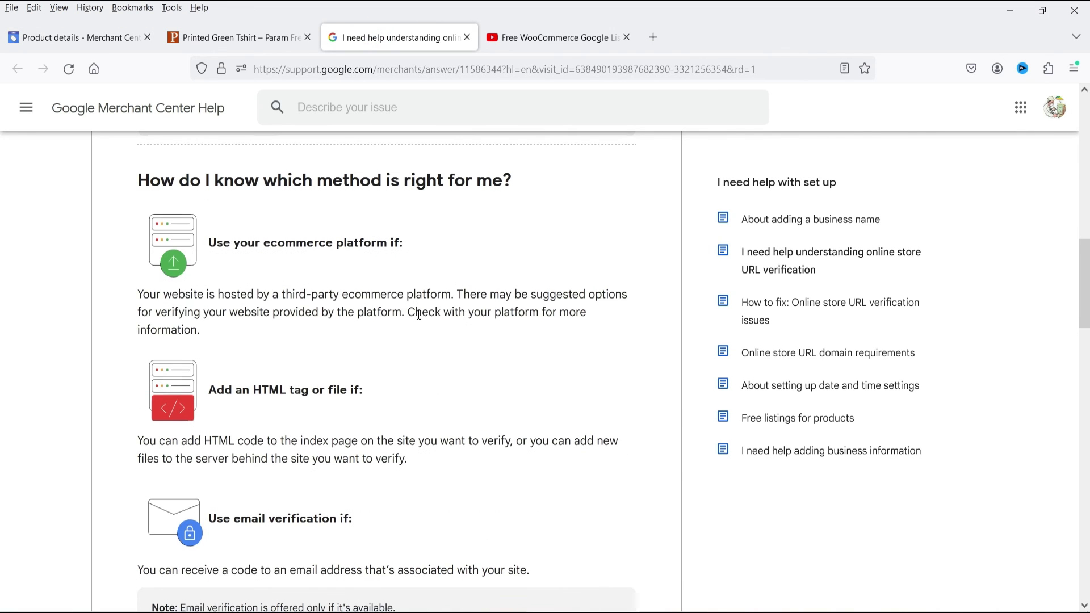
scroll(419, 317, down, 3)
drag(236, 233, 352, 233)
click(397, 239)
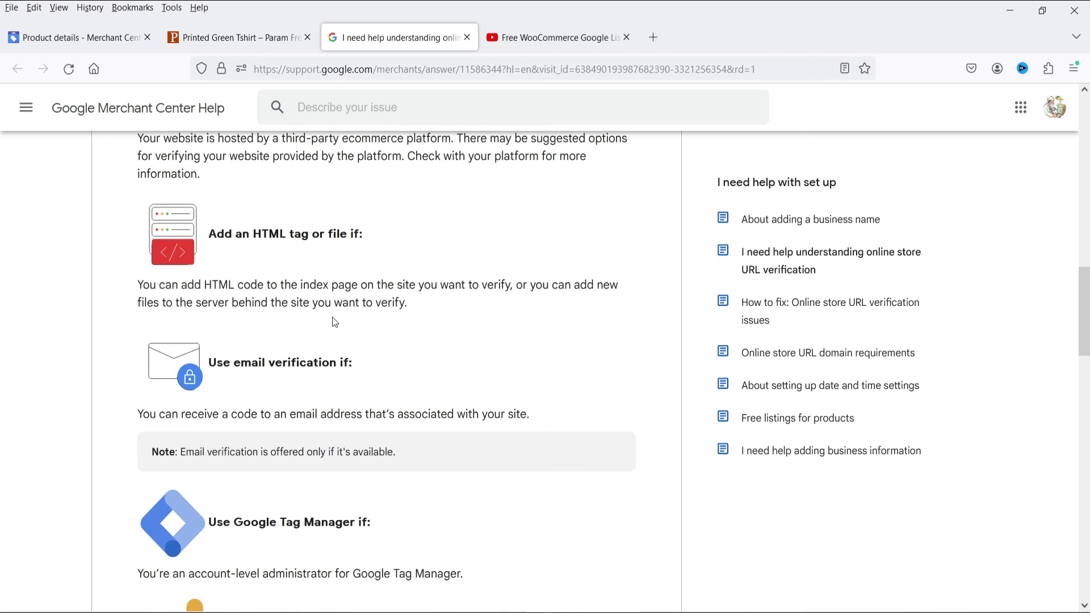
scroll(334, 321, down, 3)
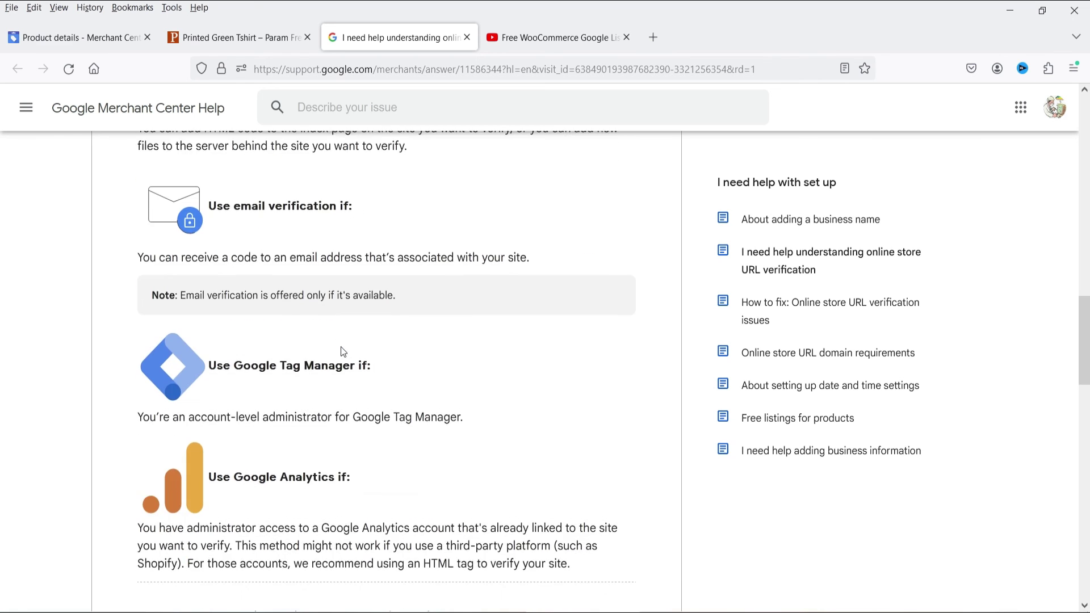
drag(242, 206, 343, 206)
click(397, 230)
drag(181, 258, 479, 258)
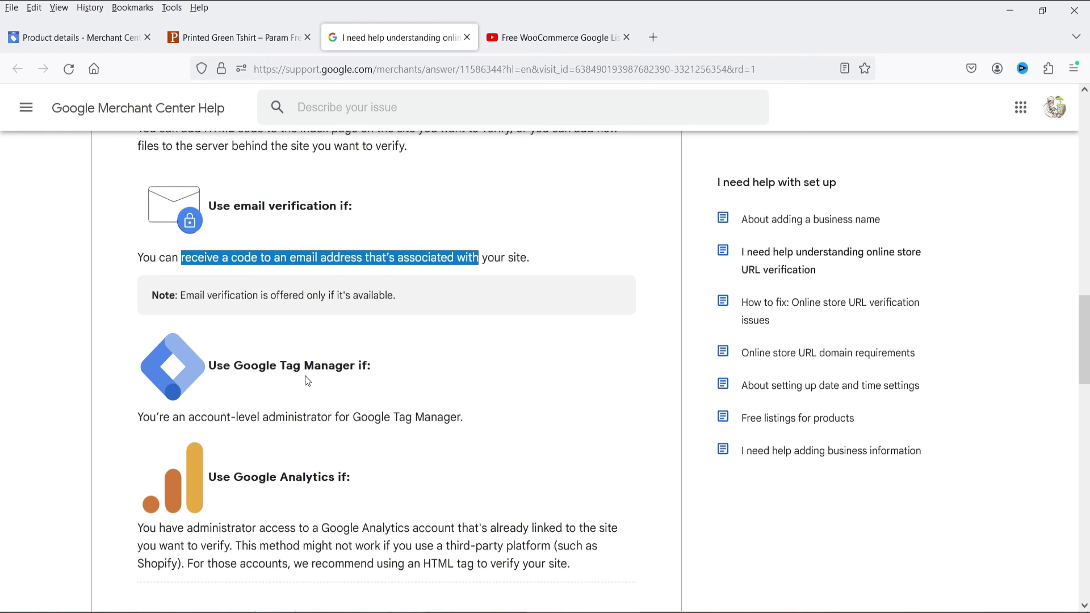
scroll(409, 392, down, 4)
scroll(414, 397, up, 7)
scroll(413, 396, up, 7)
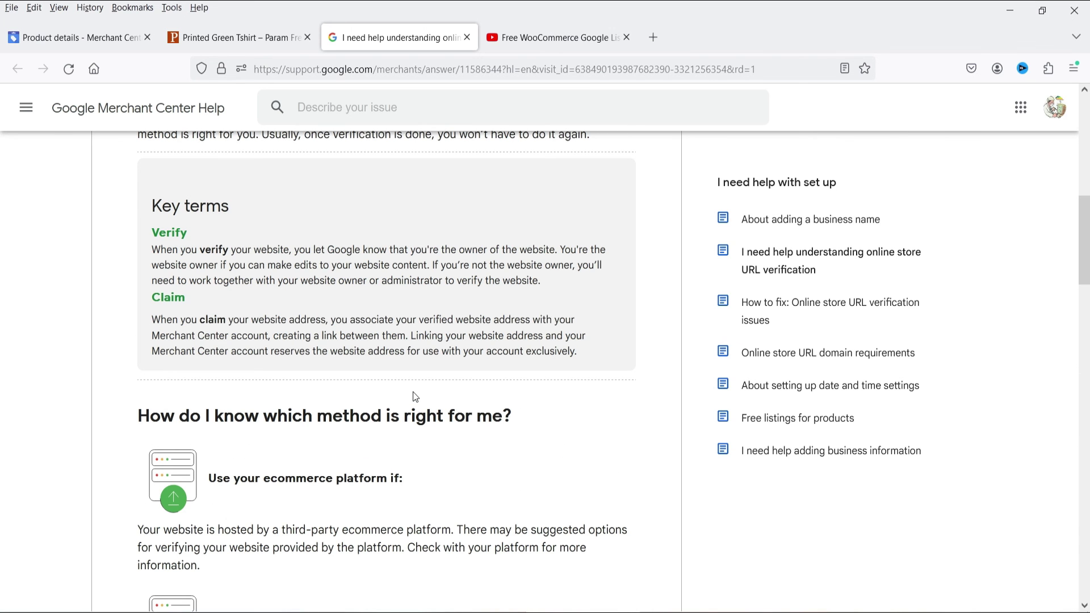
click(201, 43)
click(91, 44)
scroll(965, 408, down, 10)
Scroll the All products table to see the review notice and Not approved Tshirt statuses.
scroll(960, 408, down, 4)
scroll(960, 407, up, 15)
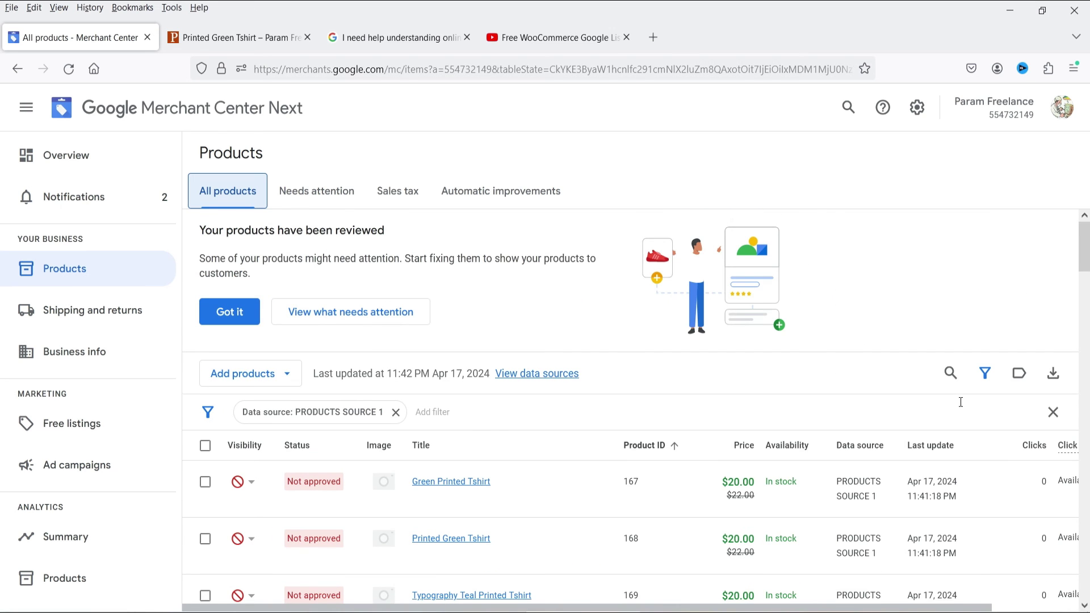